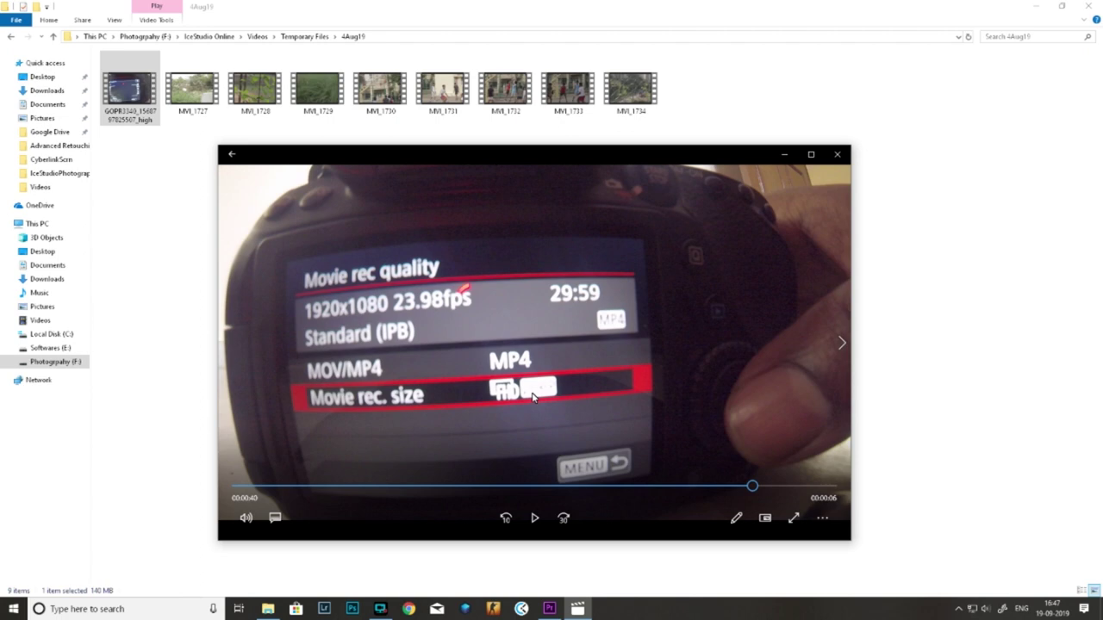
Close the camera settings video and briefly preview the MVI_1727 clip from the 4Aug19 folder.
click(837, 156)
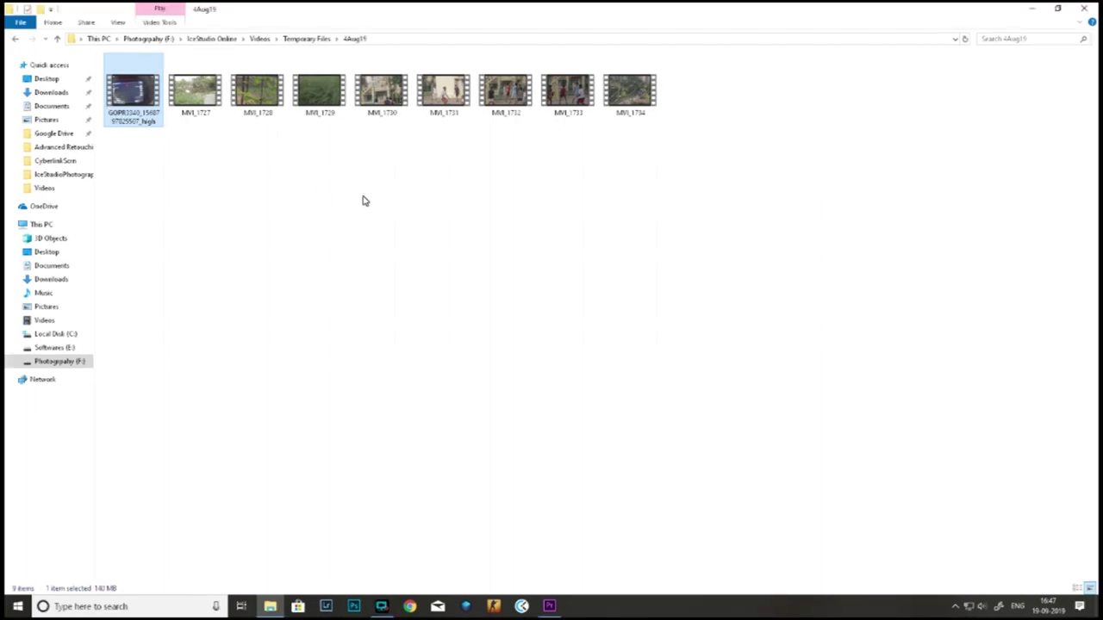
double_click(207, 104)
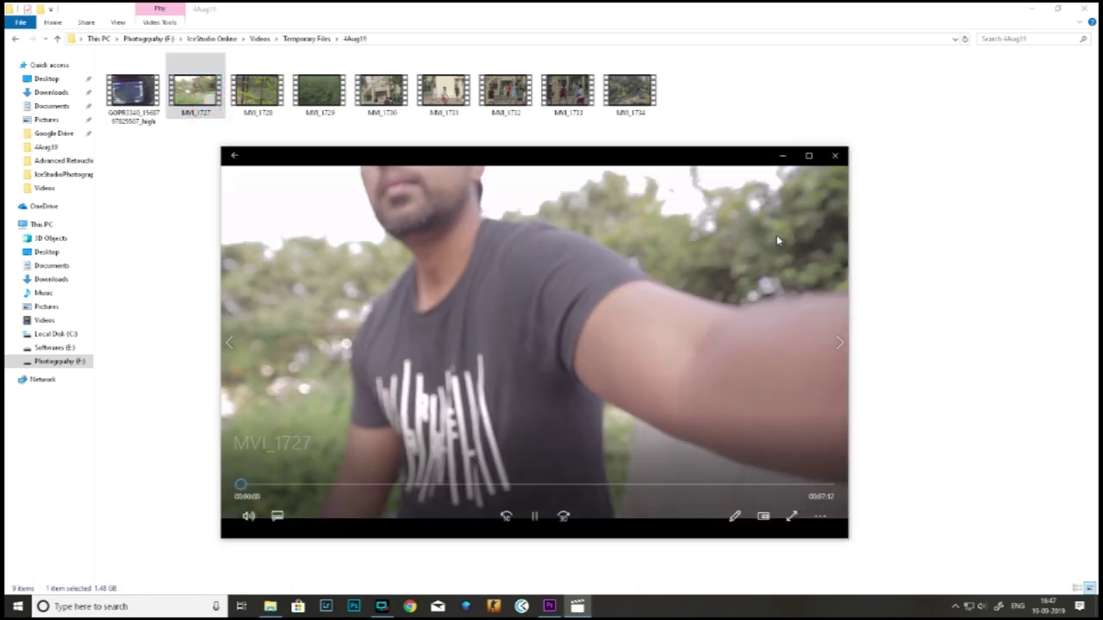
click(832, 156)
Check the frame size and frame rate of MVI_1727 in the details of its file properties.
right_click(204, 91)
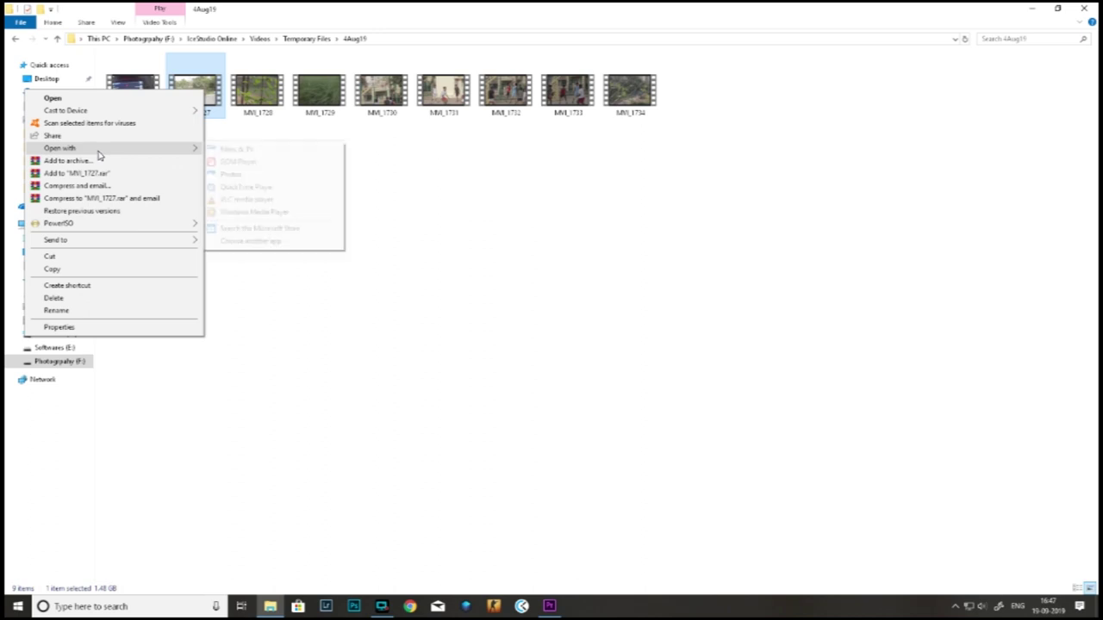
click(94, 326)
click(280, 138)
click(255, 117)
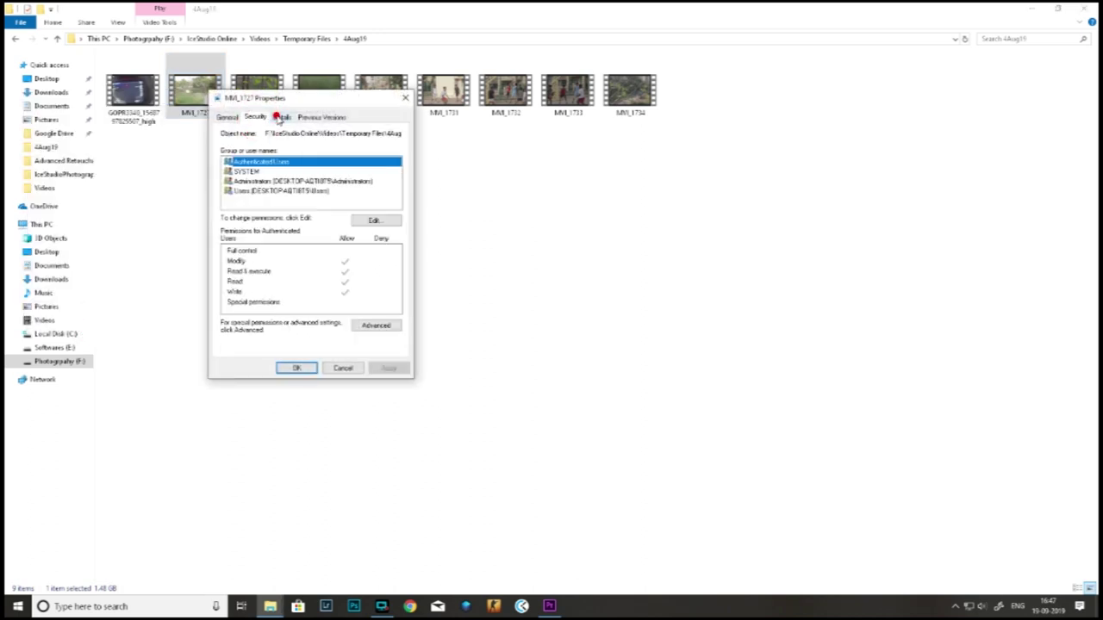
click(280, 118)
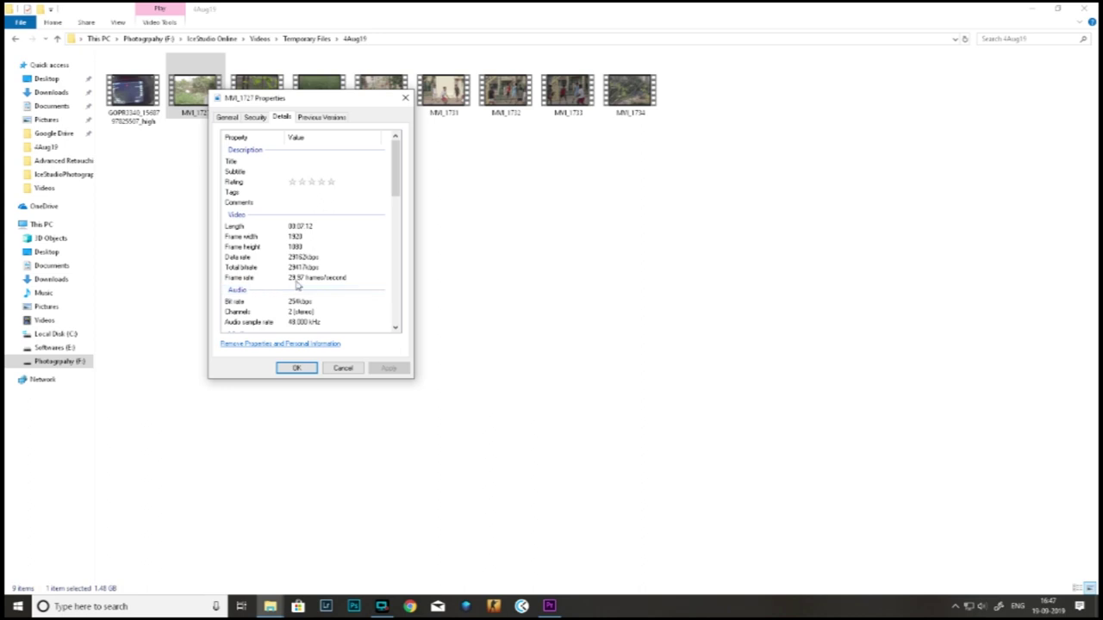
click(405, 98)
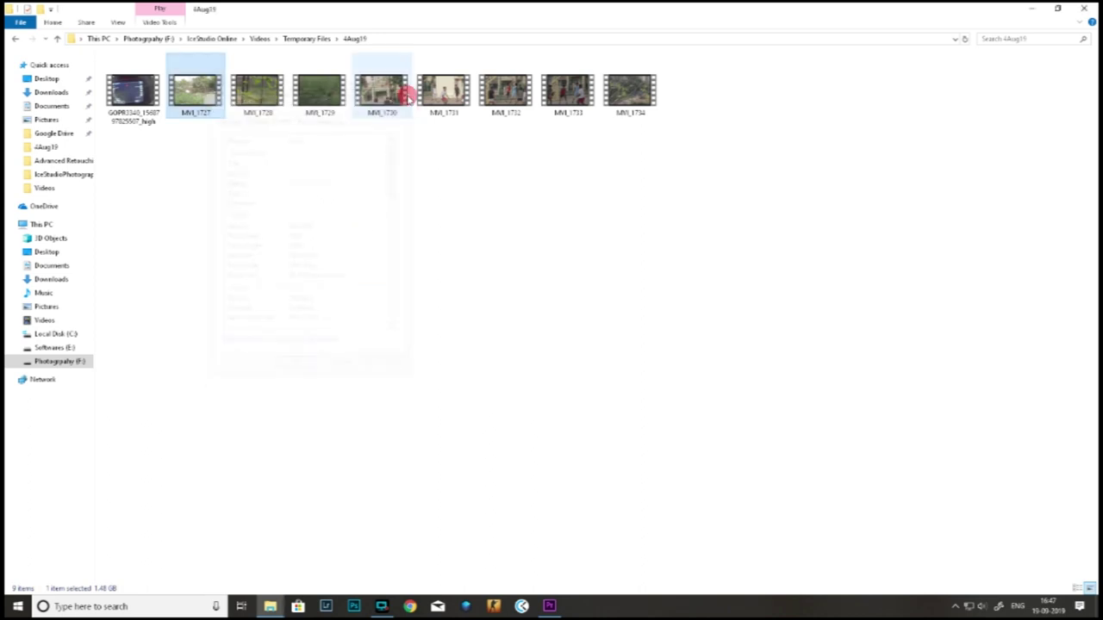
Play MVI_1727 from partway through and preview the MVI_1730 basketball clip, closing the player after each.
double_click(210, 99)
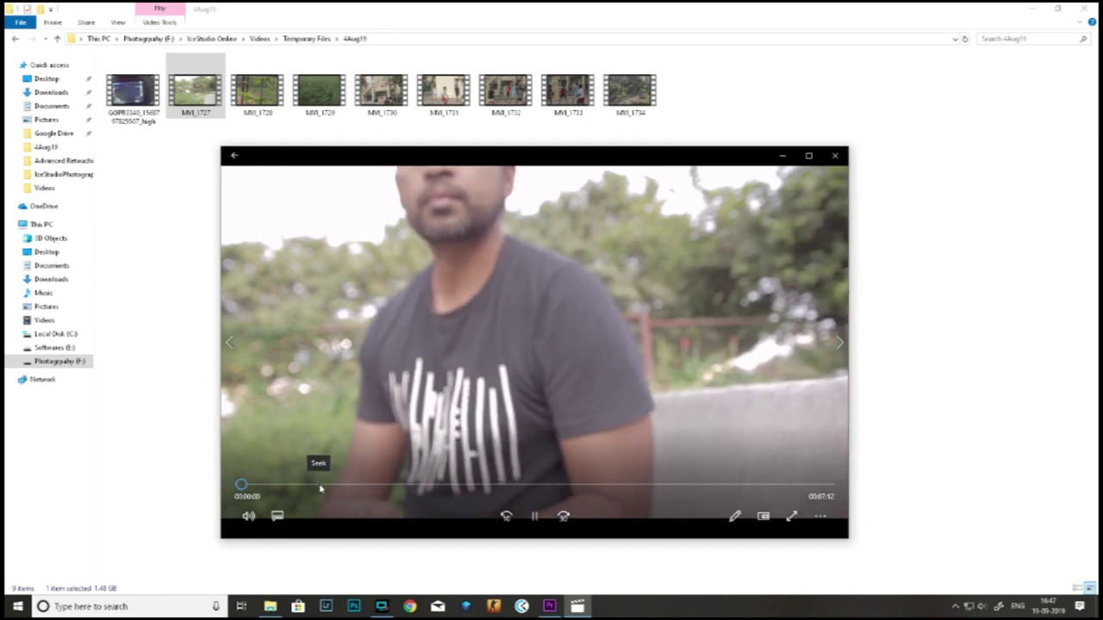
drag(317, 484, 374, 484)
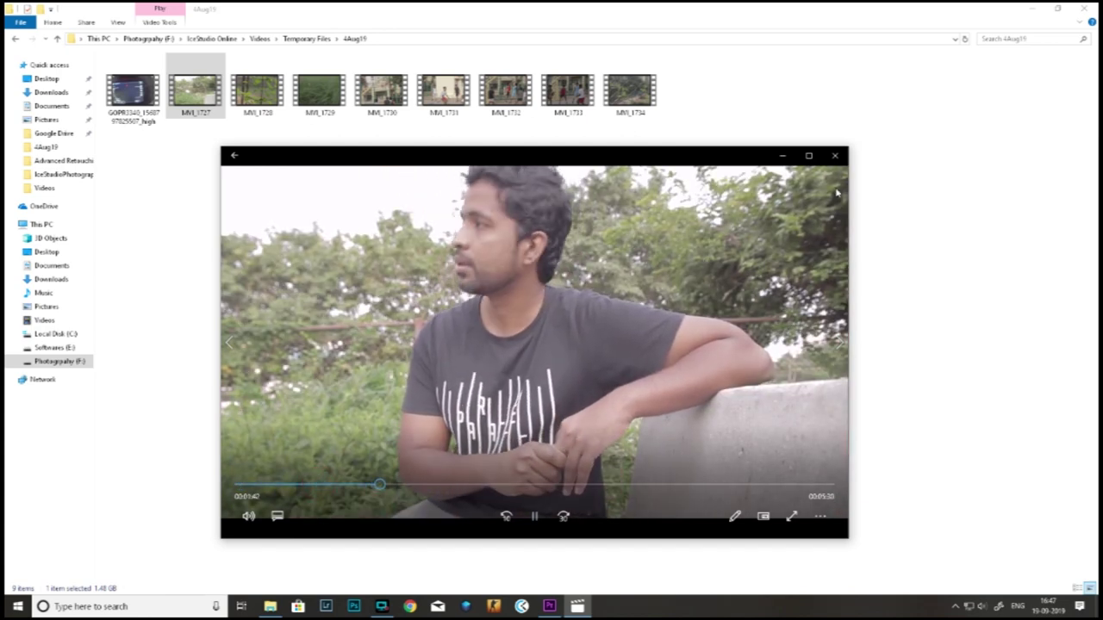
click(836, 156)
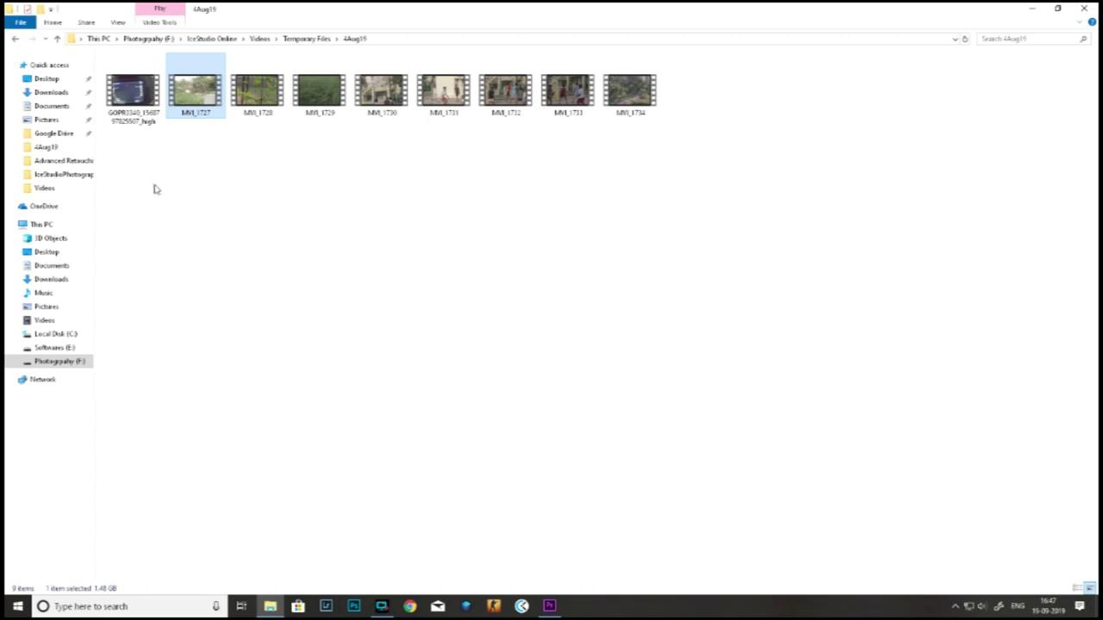
double_click(390, 97)
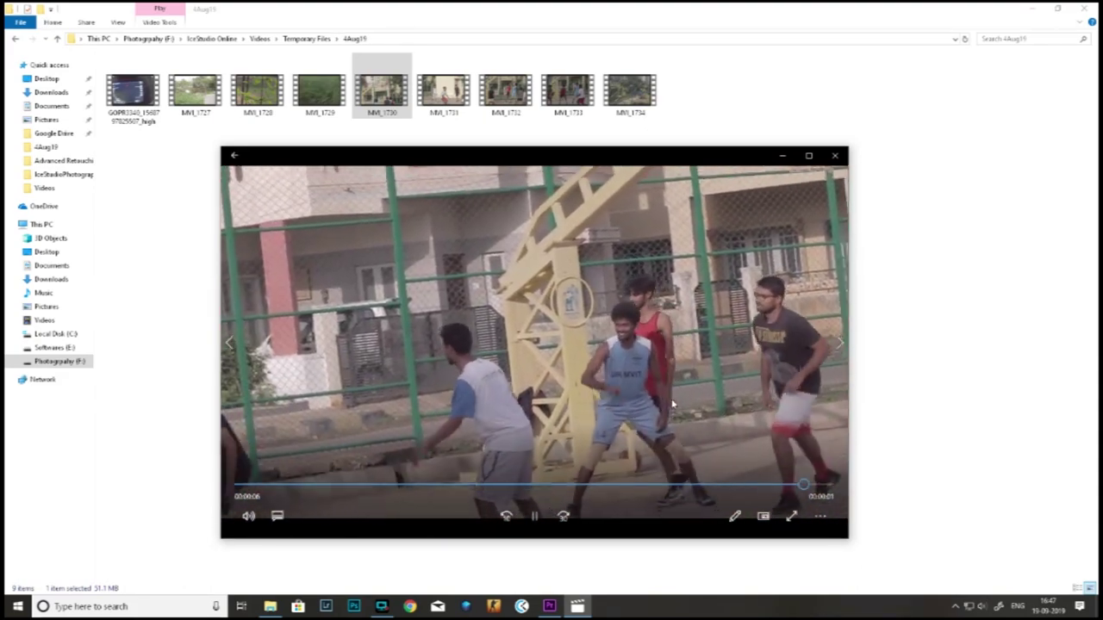
click(834, 156)
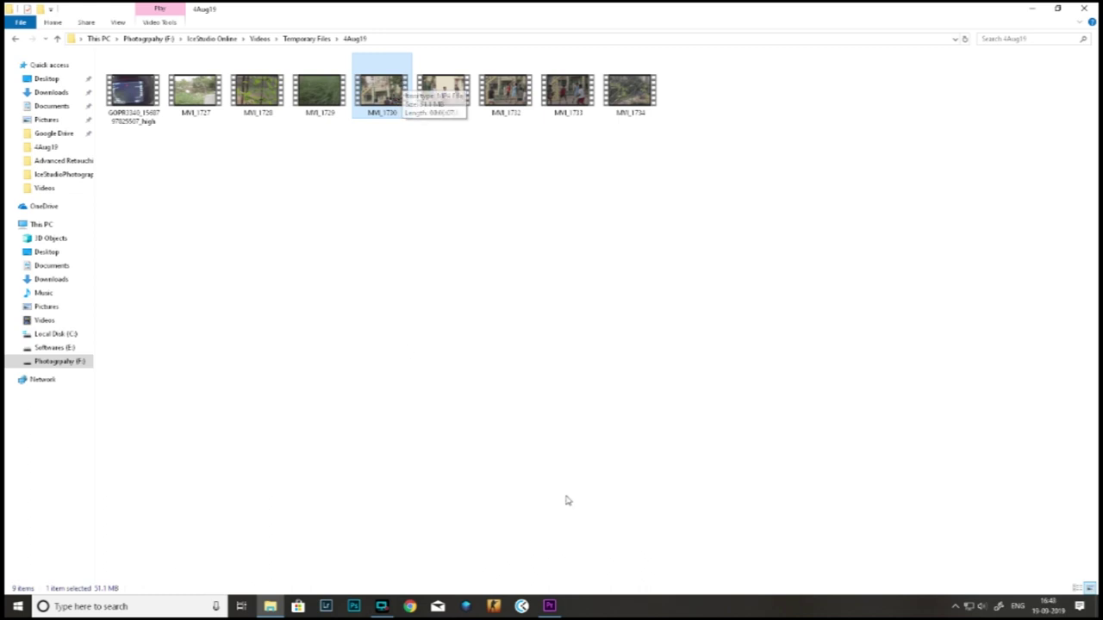
Switch to Adobe Premiere Pro and arrange its window beside the video files in the 4Aug19 folder.
click(549, 606)
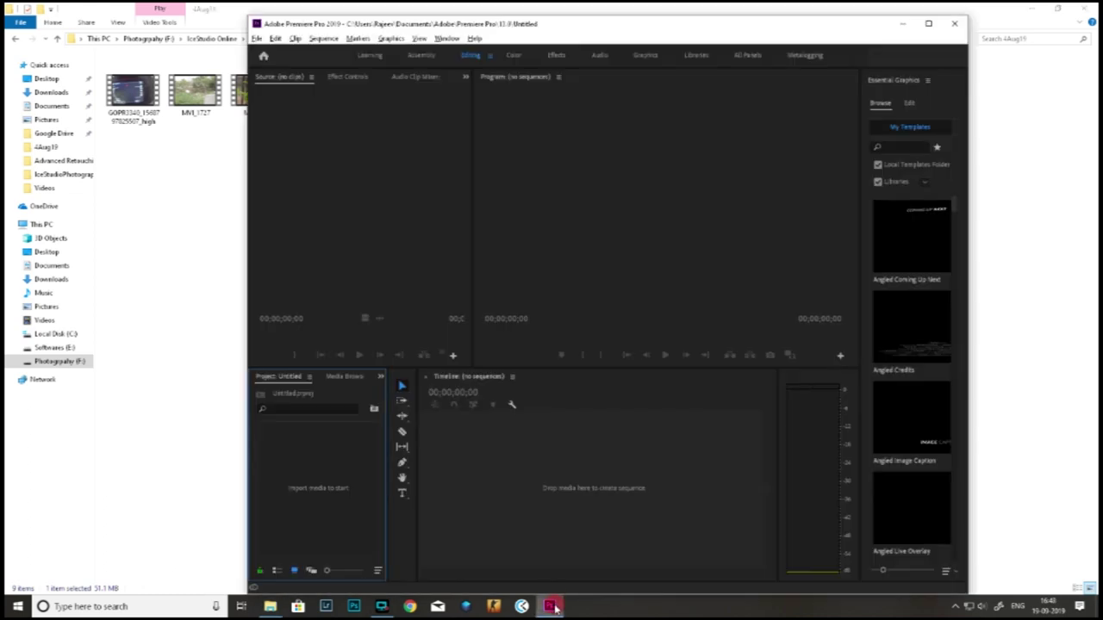
click(927, 24)
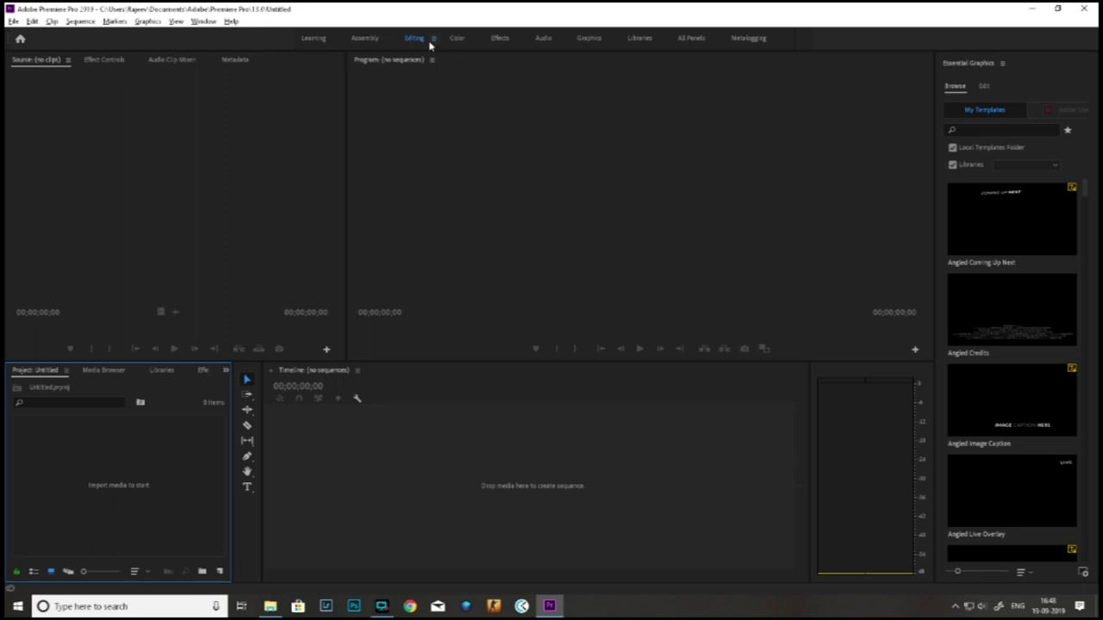
click(1059, 9)
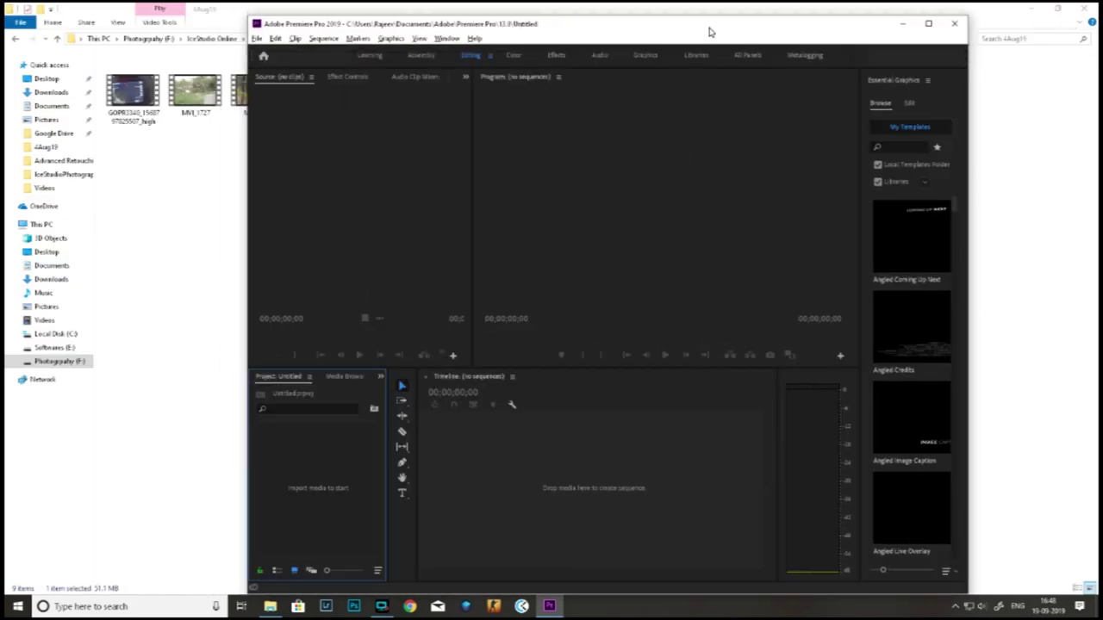
click(928, 23)
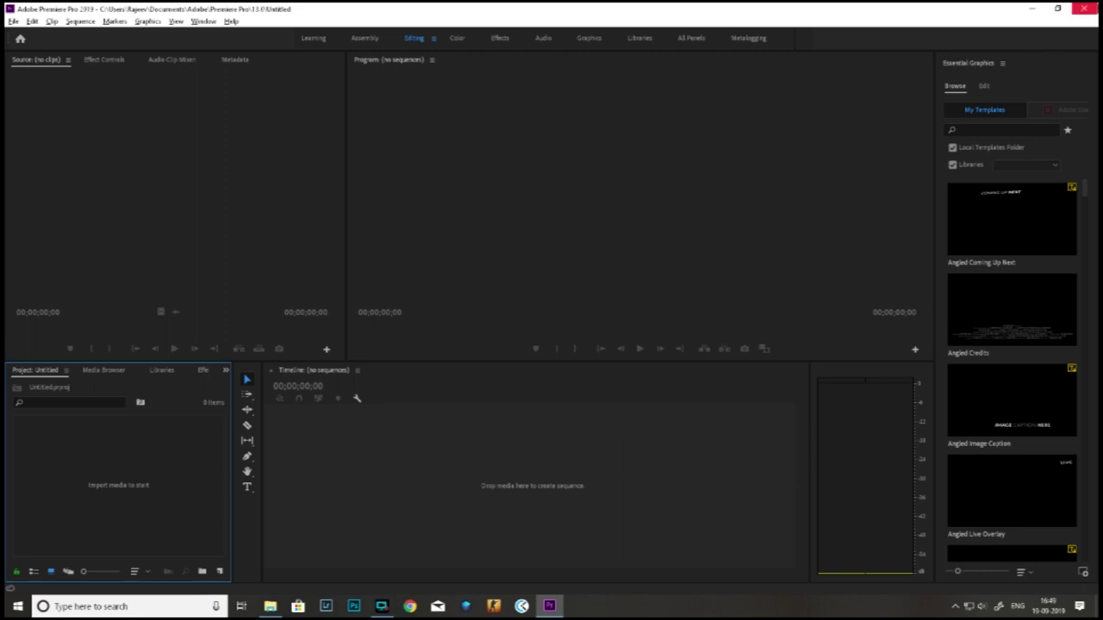
click(1058, 7)
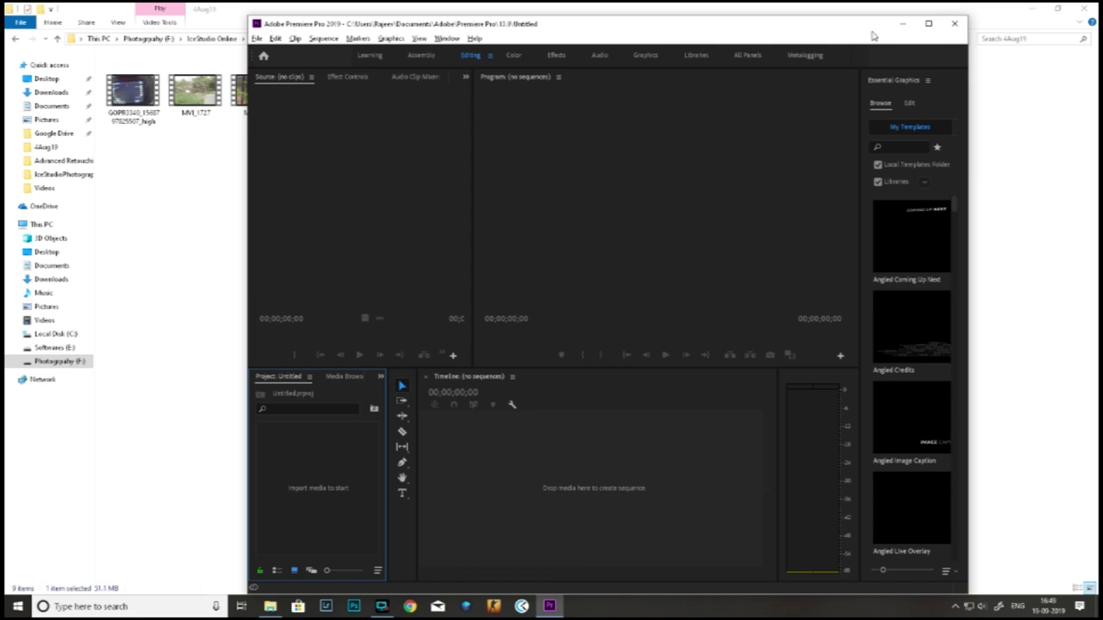
drag(770, 32, 886, 47)
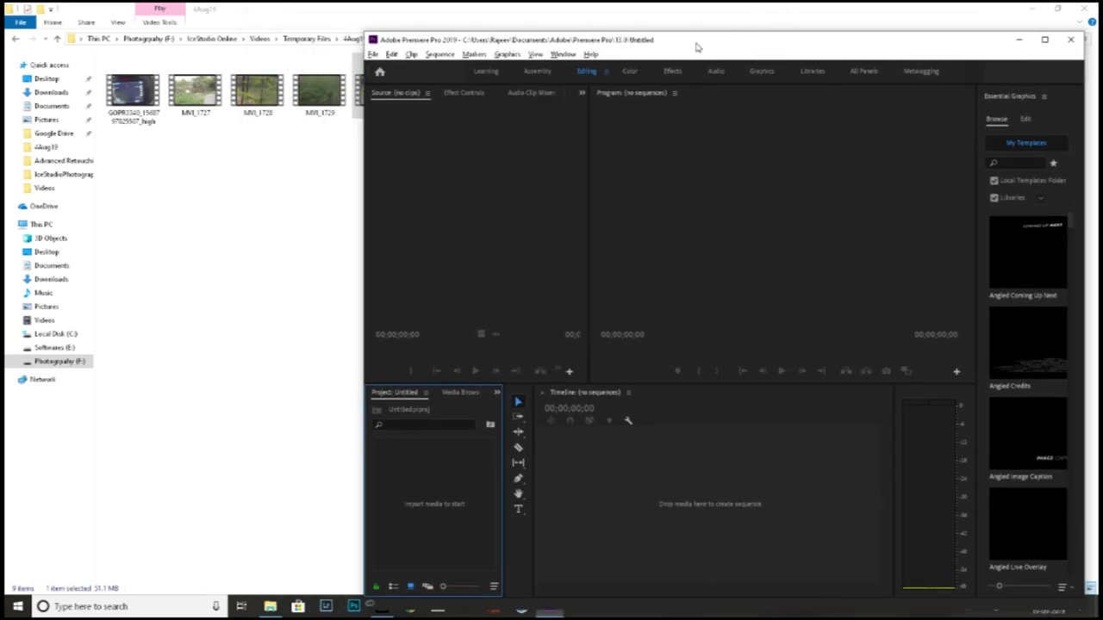
drag(694, 43, 673, 115)
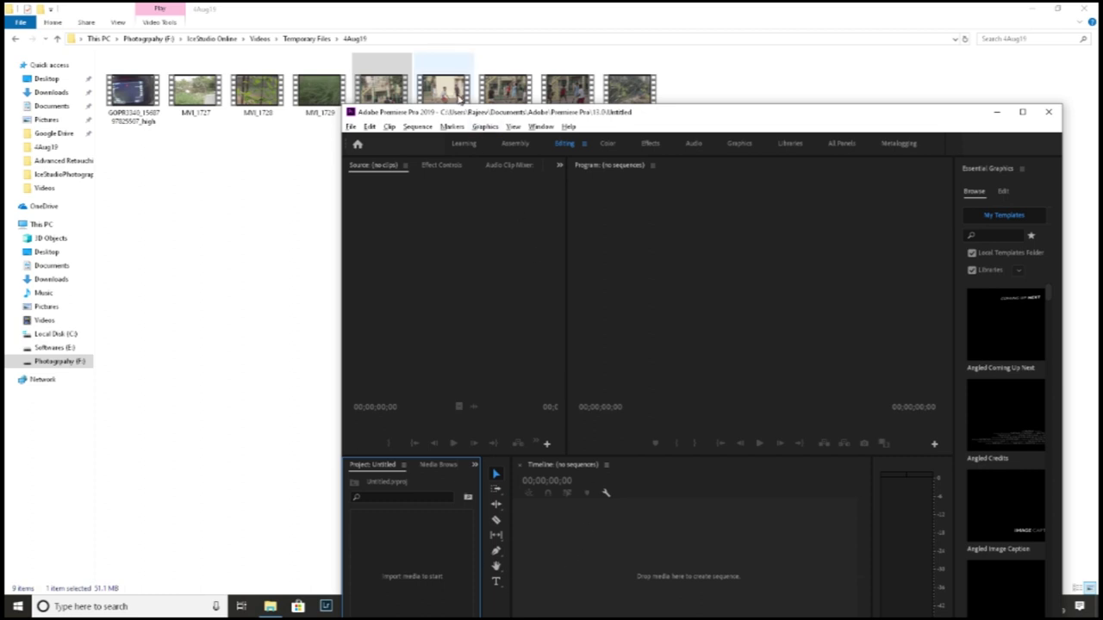
drag(794, 122, 794, 89)
drag(746, 118, 772, 31)
Create a sequence by adding MVI_1727 from the folder to the empty timeline, inspect its clip full-screen, and close the sequence.
drag(195, 90, 592, 500)
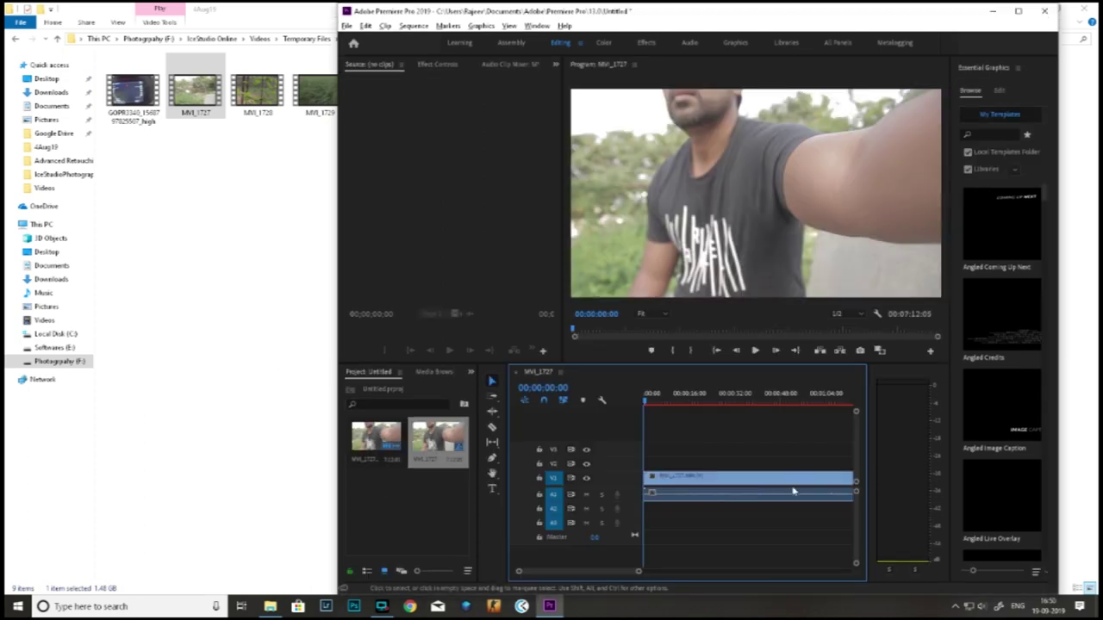
click(712, 483)
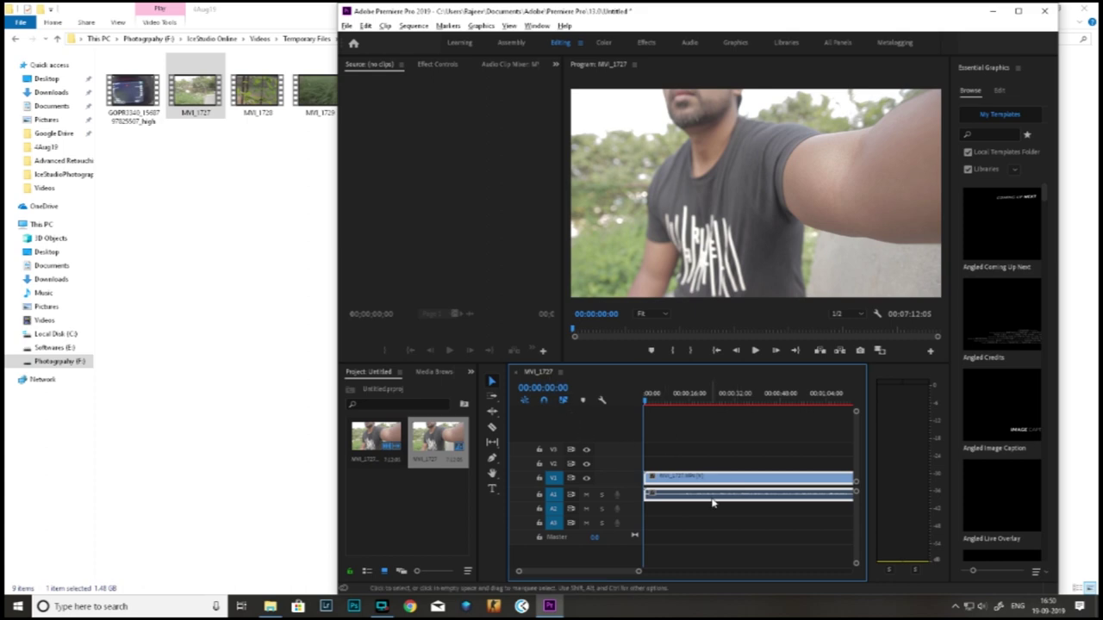
key(super+Up)
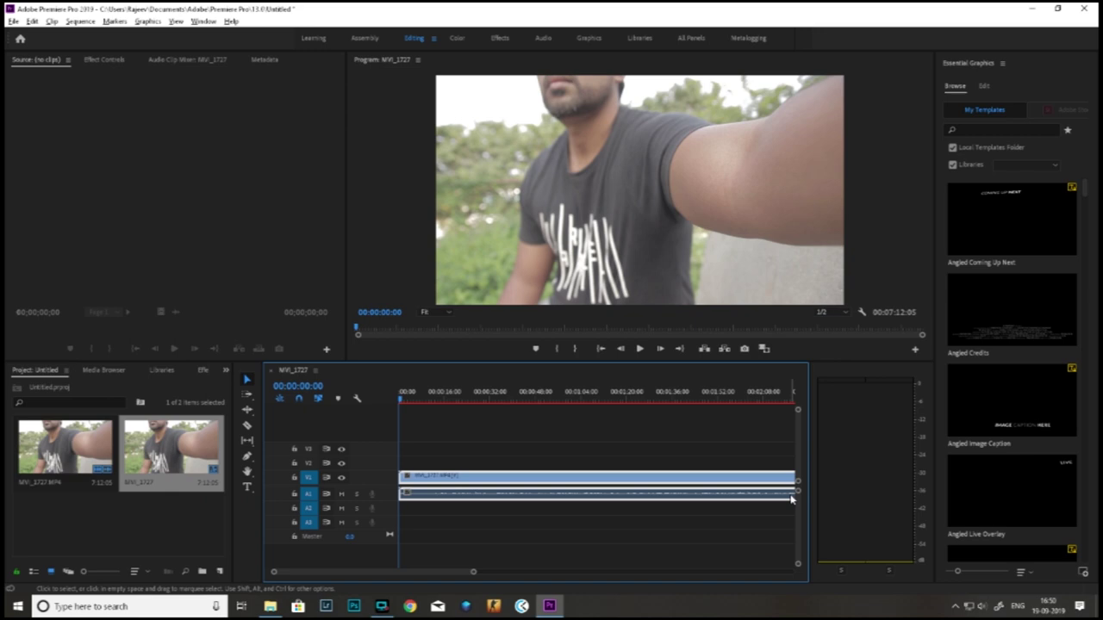
click(672, 480)
click(271, 370)
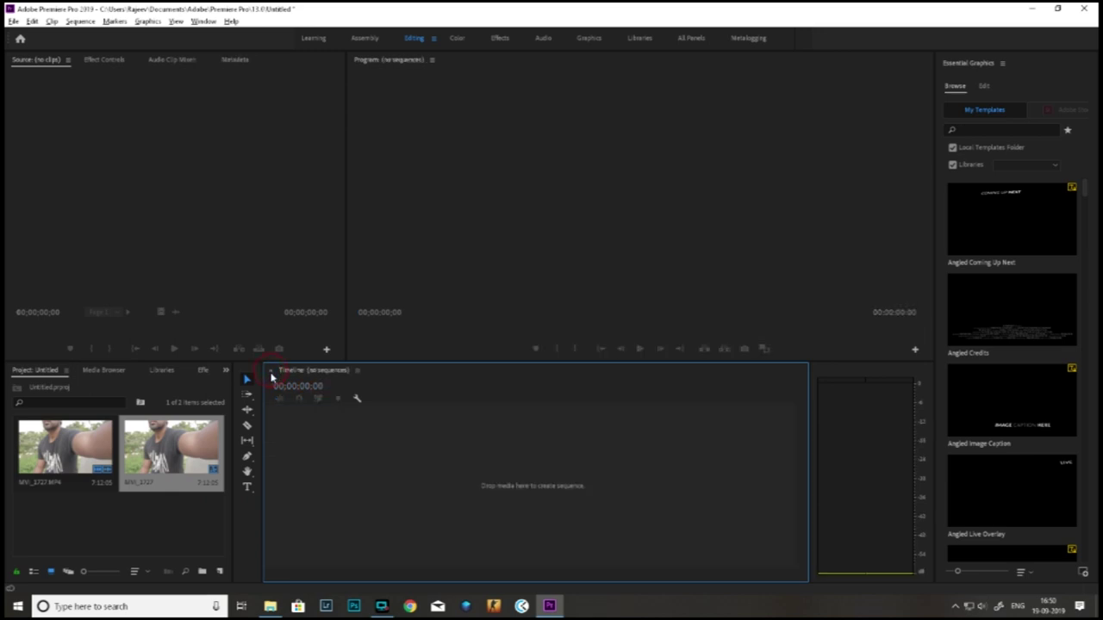
Create a new sequence named Sequence 01 using the HDV 1080p30 preset.
click(1057, 8)
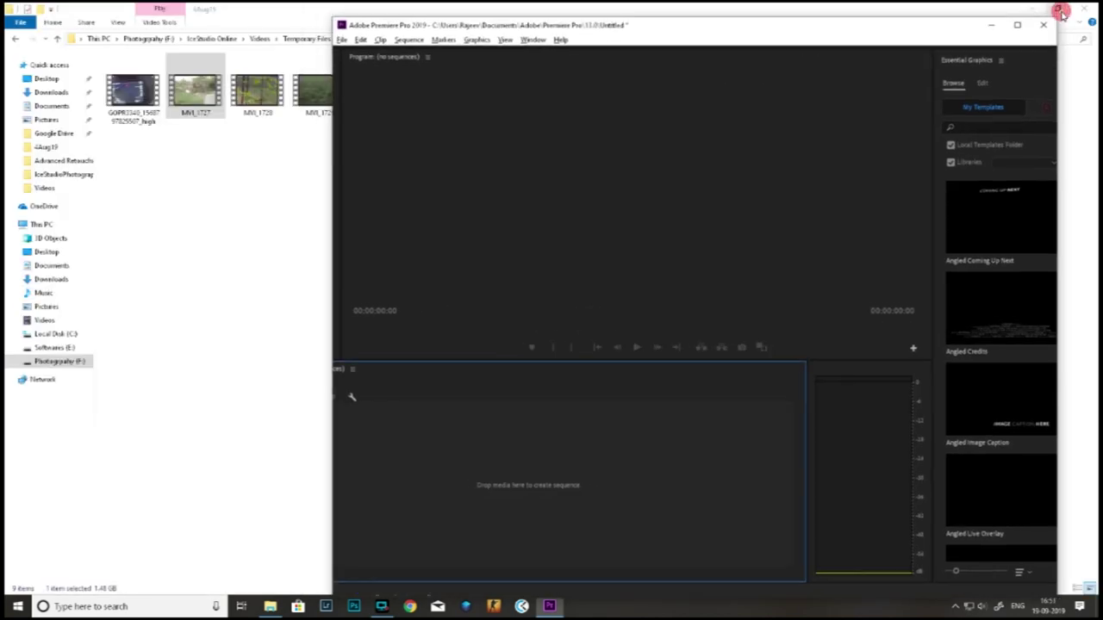
click(1017, 25)
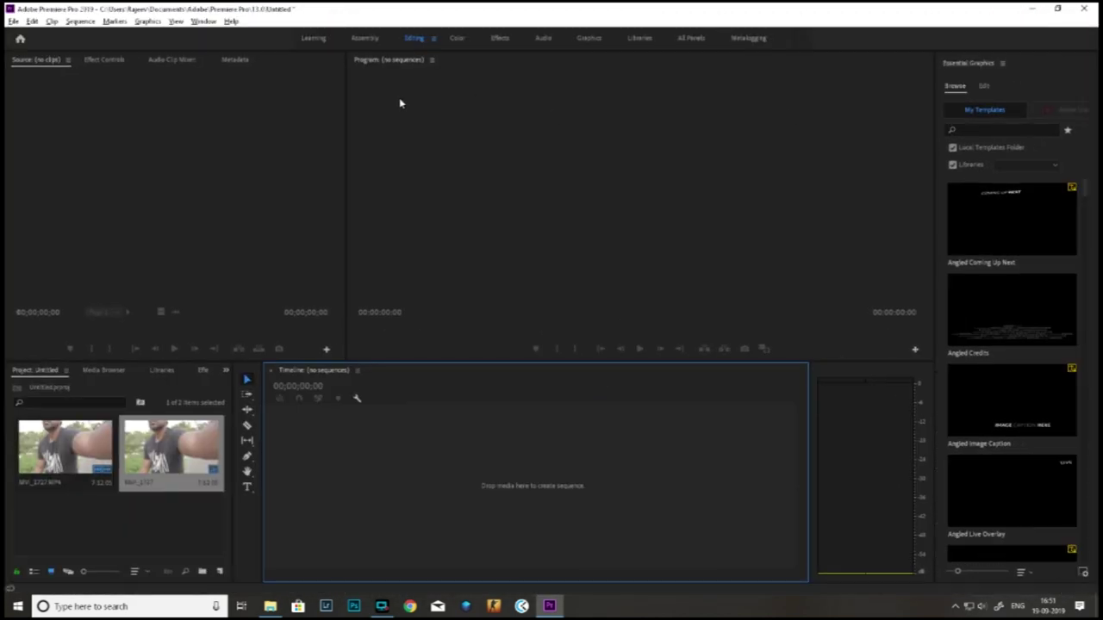
click(13, 21)
mouse_move(43, 37)
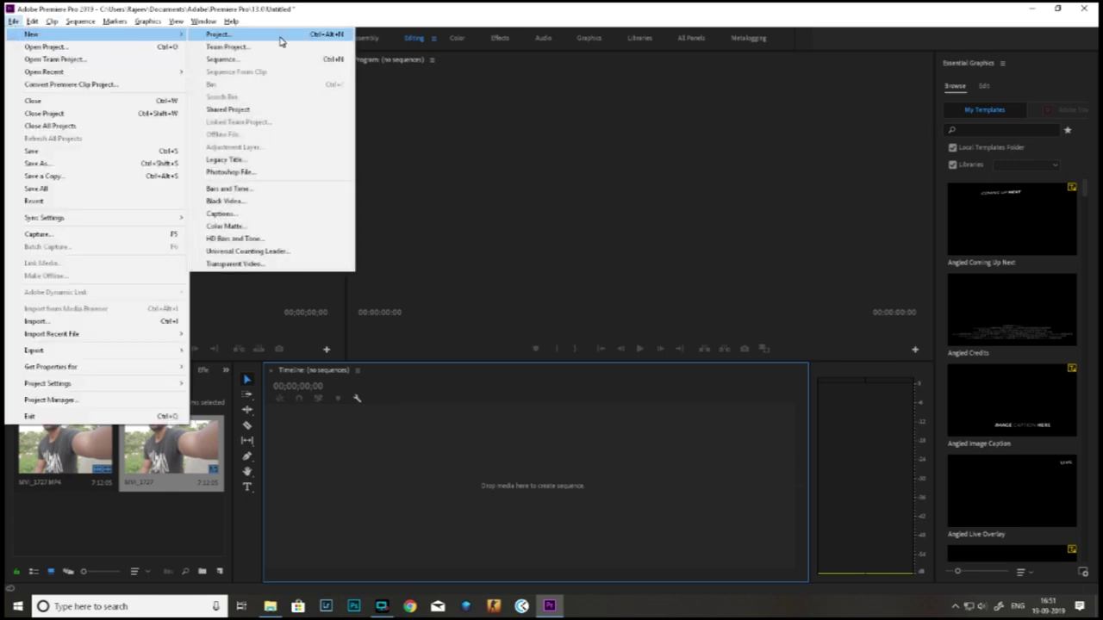
click(252, 60)
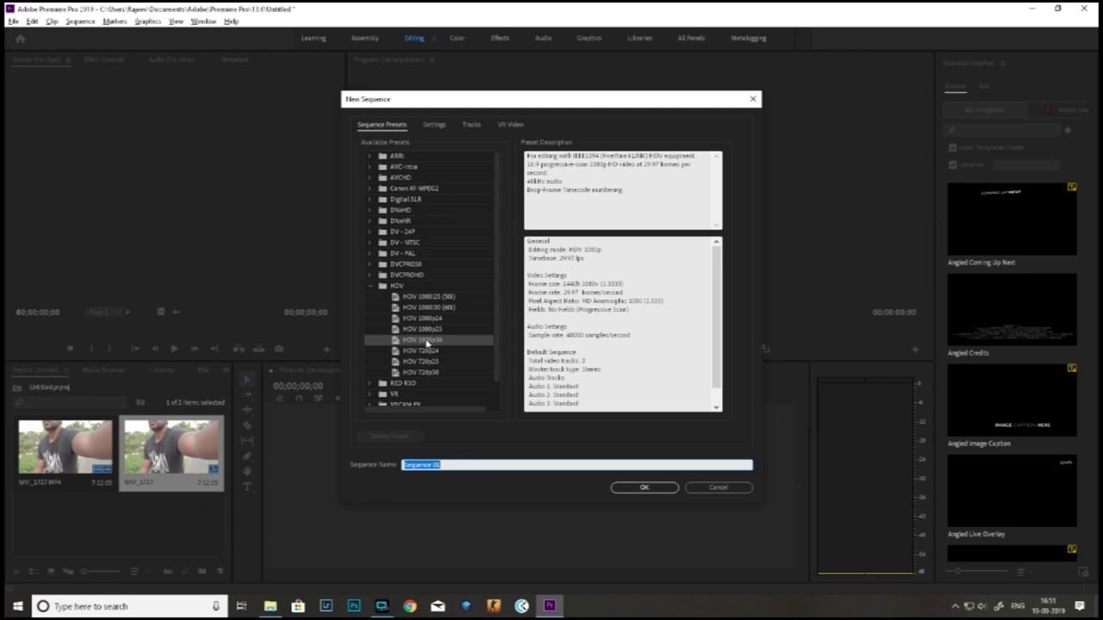
click(645, 488)
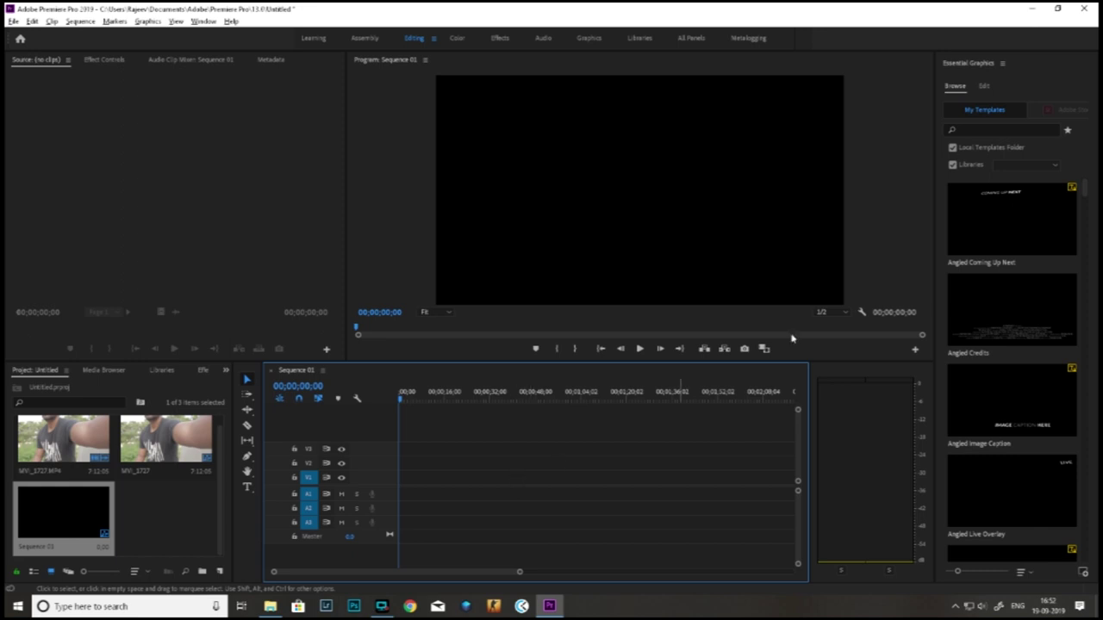
Import the MVI_1730 clip from the 4Aug19 folder into the project and maximize the Premiere Pro window.
click(1056, 8)
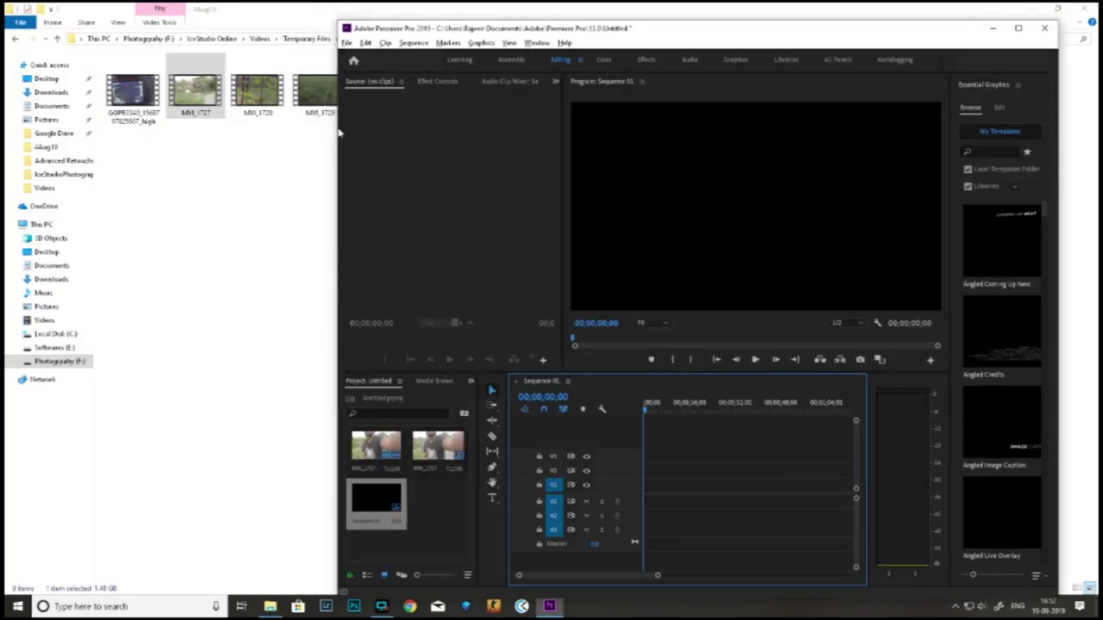
drag(669, 32, 759, 12)
drag(382, 89, 517, 519)
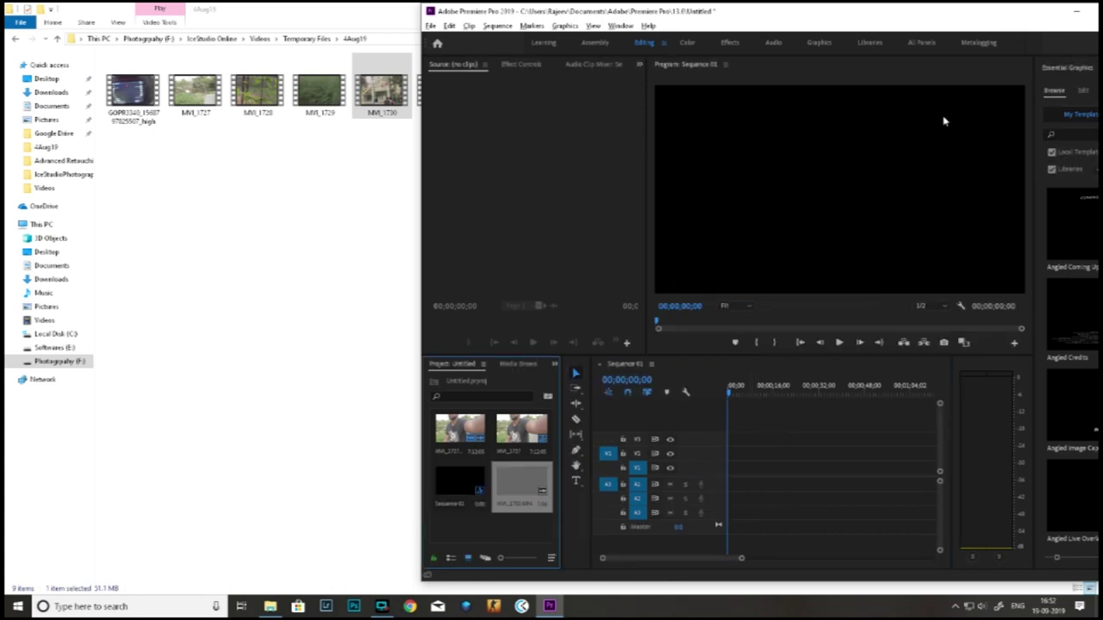
drag(1002, 16, 746, 29)
click(844, 23)
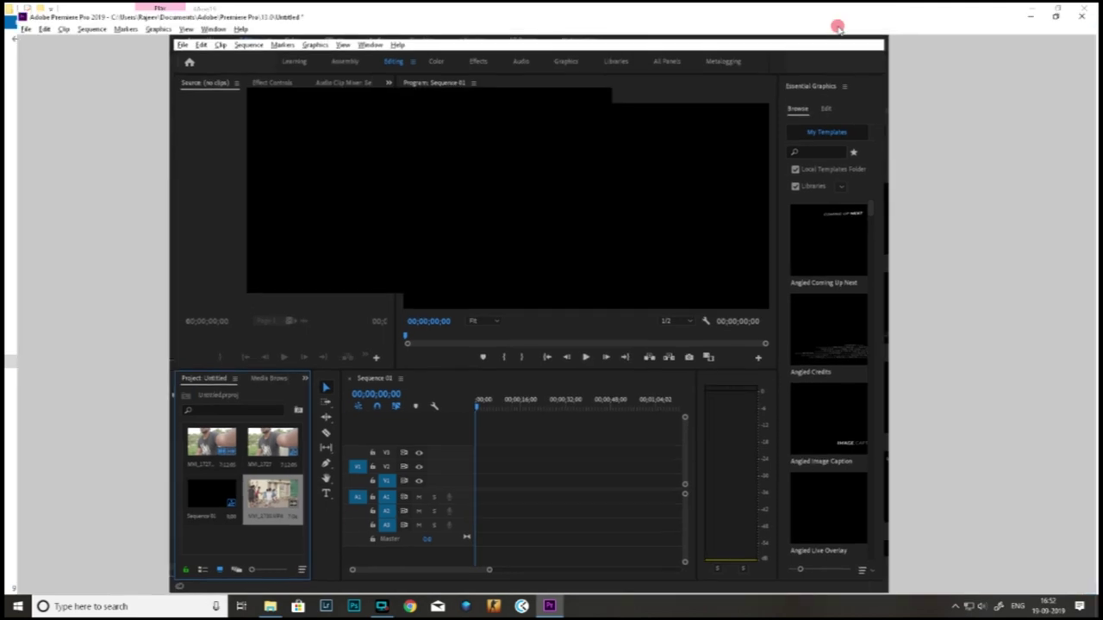
Place MVI_1730 at the start of track V1, keeping the existing sequence settings, and play back the first few seconds.
drag(170, 527, 402, 488)
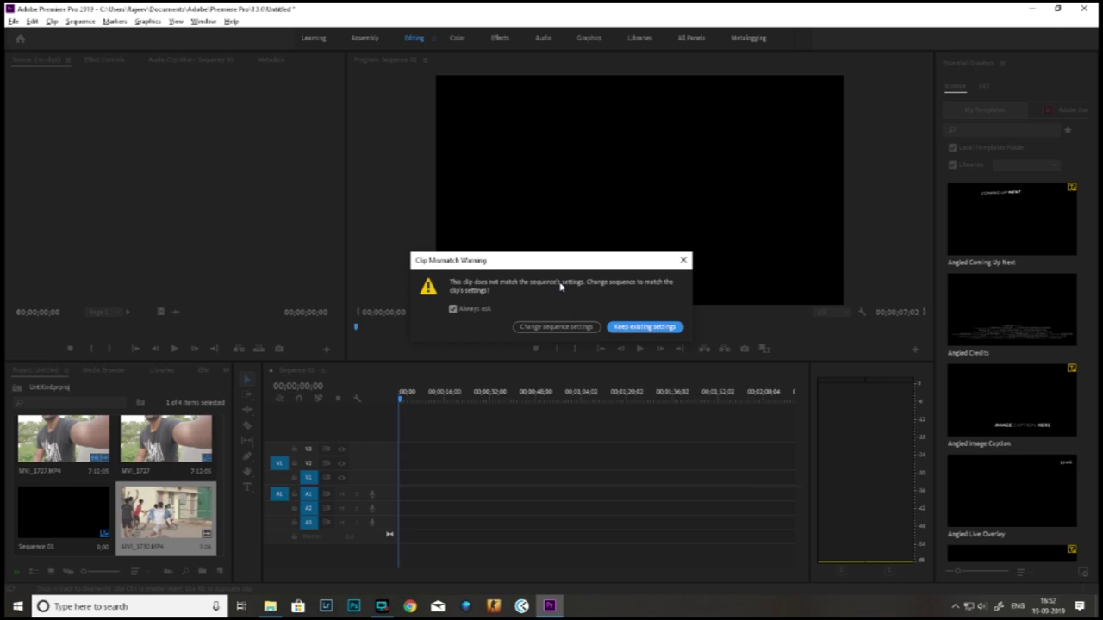
click(632, 328)
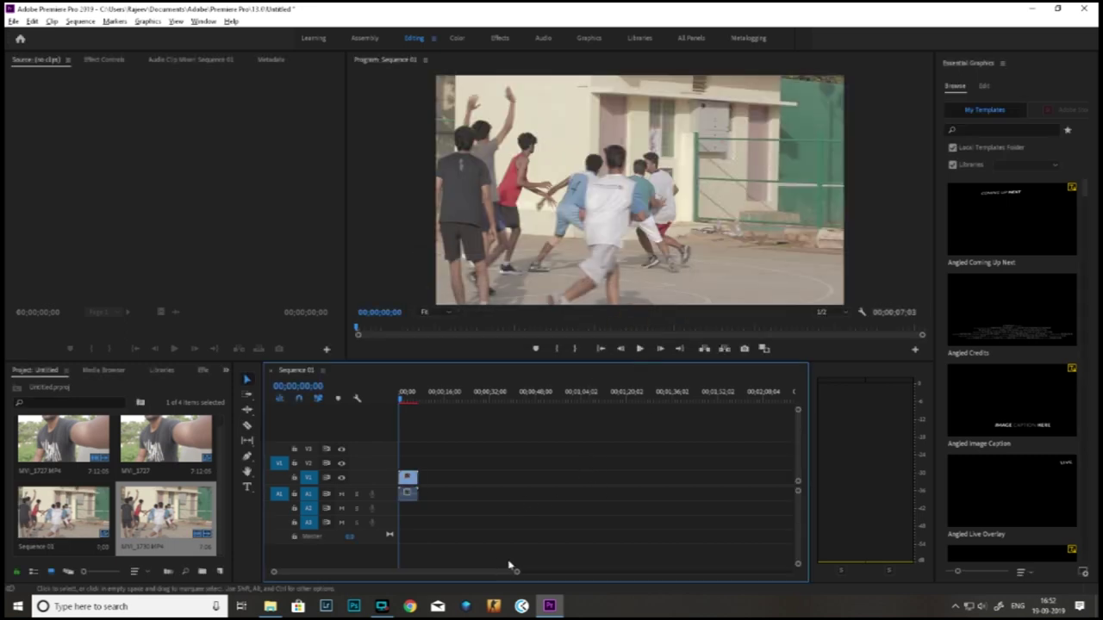
drag(518, 573, 474, 573)
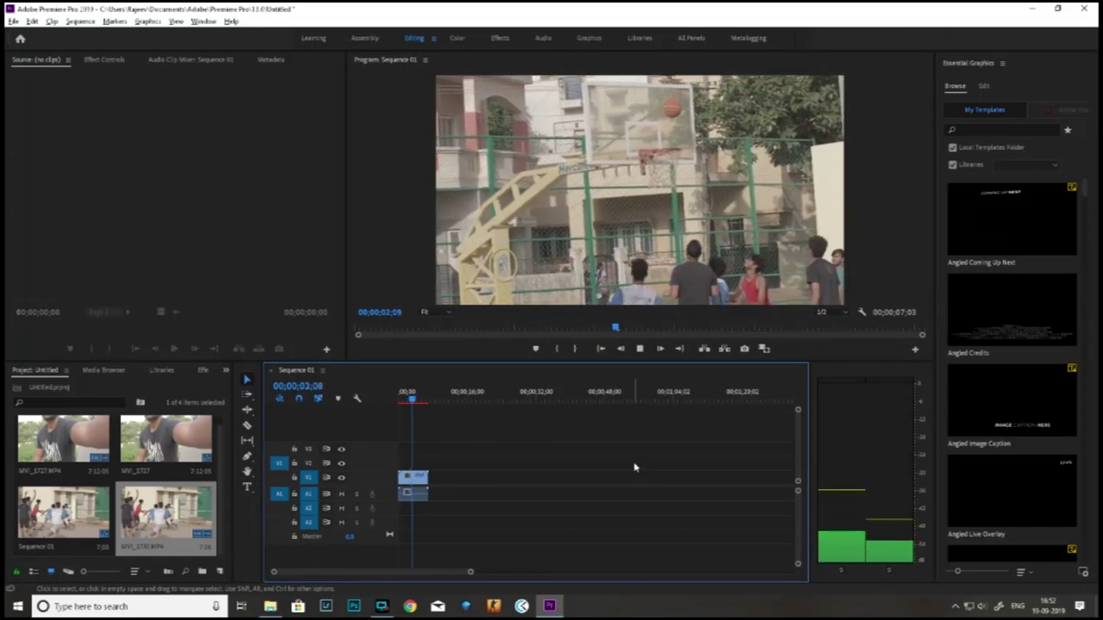
key(space)
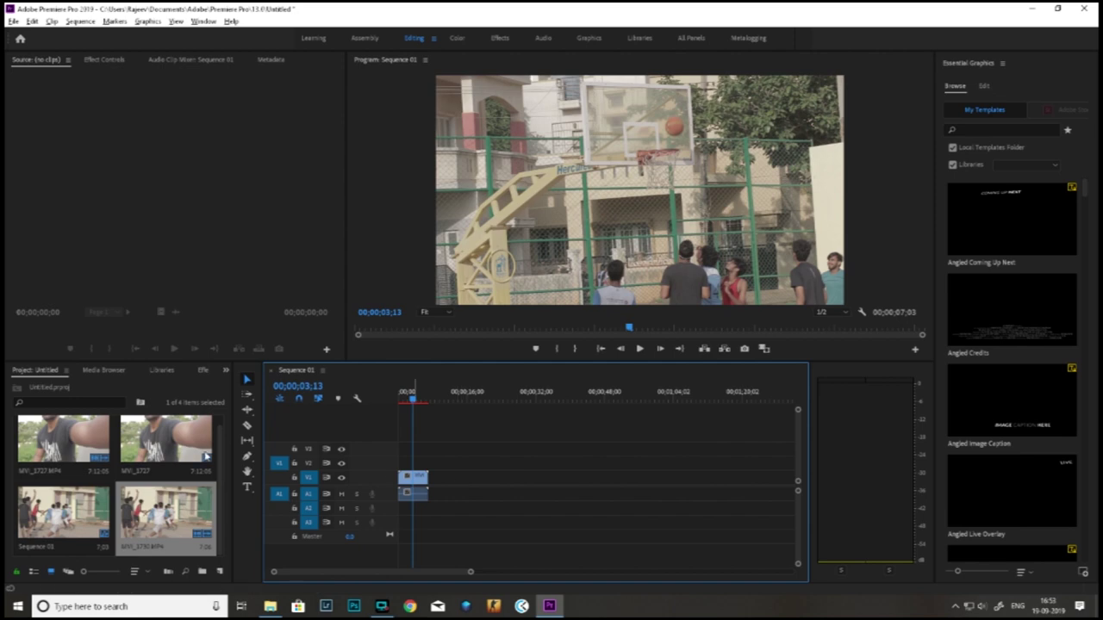
Open Calculator, divide 24 by 60 to work out the slow-motion speed for a 24 fps sequence, and close it.
click(17, 606)
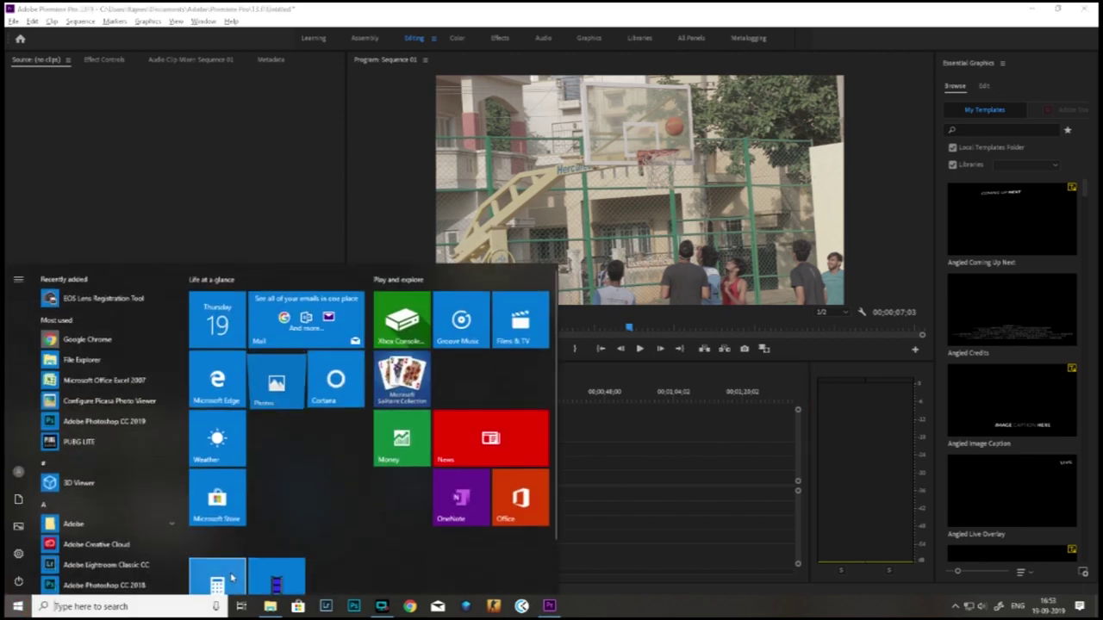
click(217, 583)
click(455, 446)
click(362, 399)
click(657, 253)
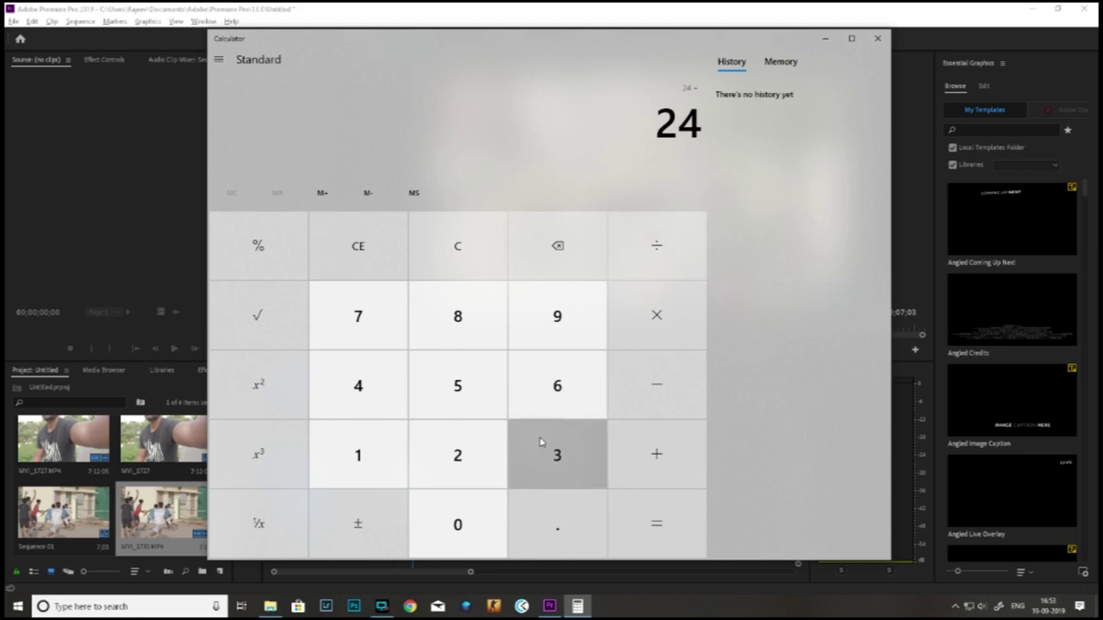
click(548, 393)
click(452, 525)
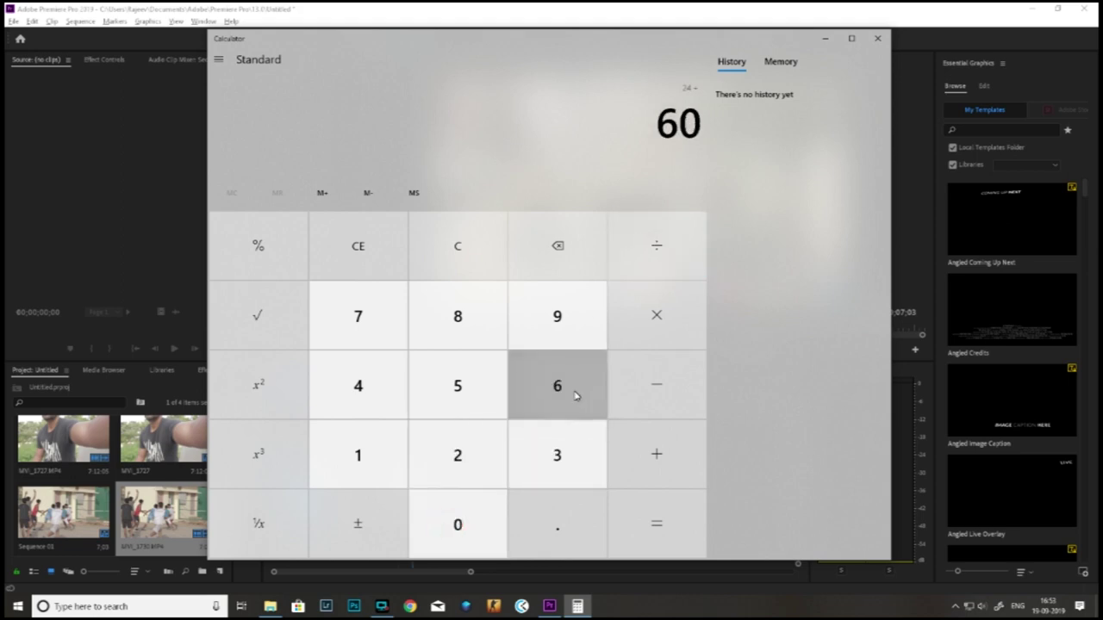
click(632, 511)
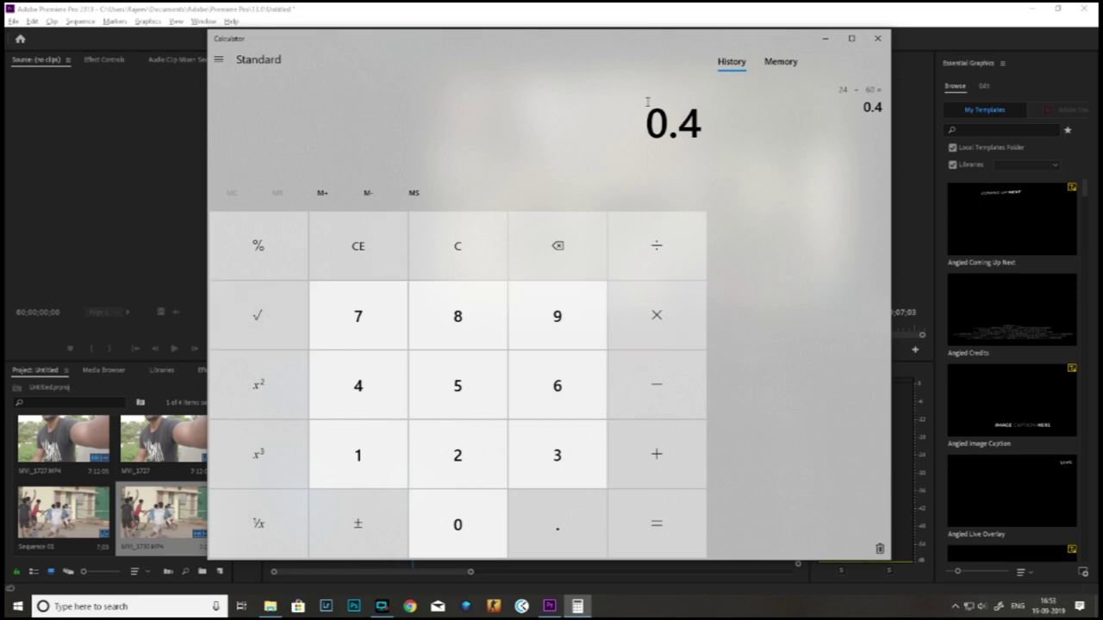
click(876, 38)
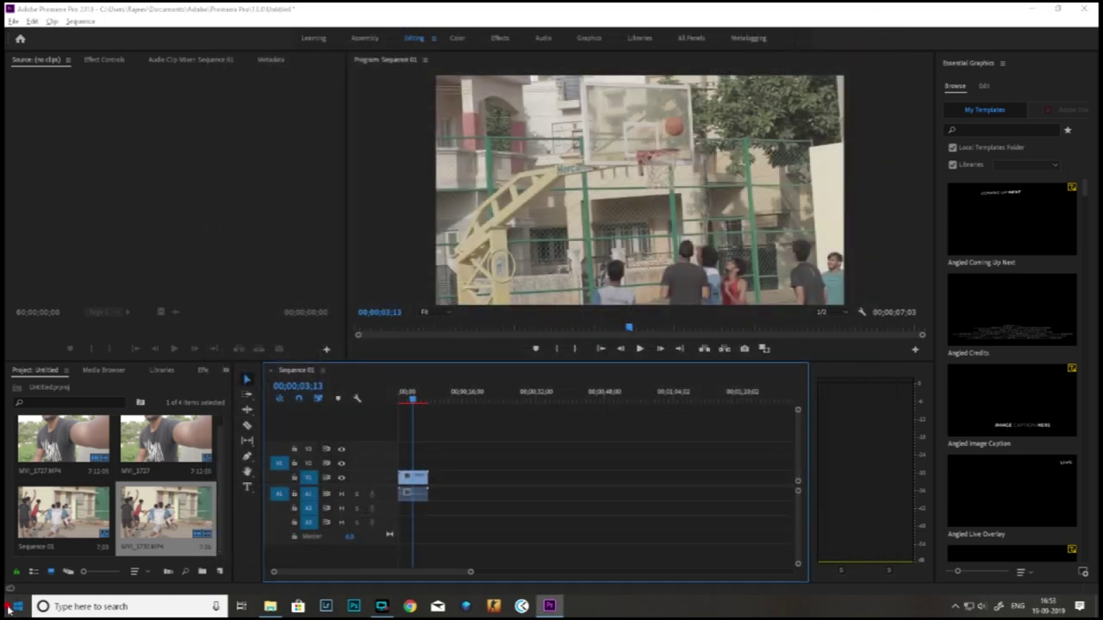
Reopen Calculator, divide 30 by 60 to work out the speed for a 30 fps sequence, and close it.
click(17, 607)
click(218, 581)
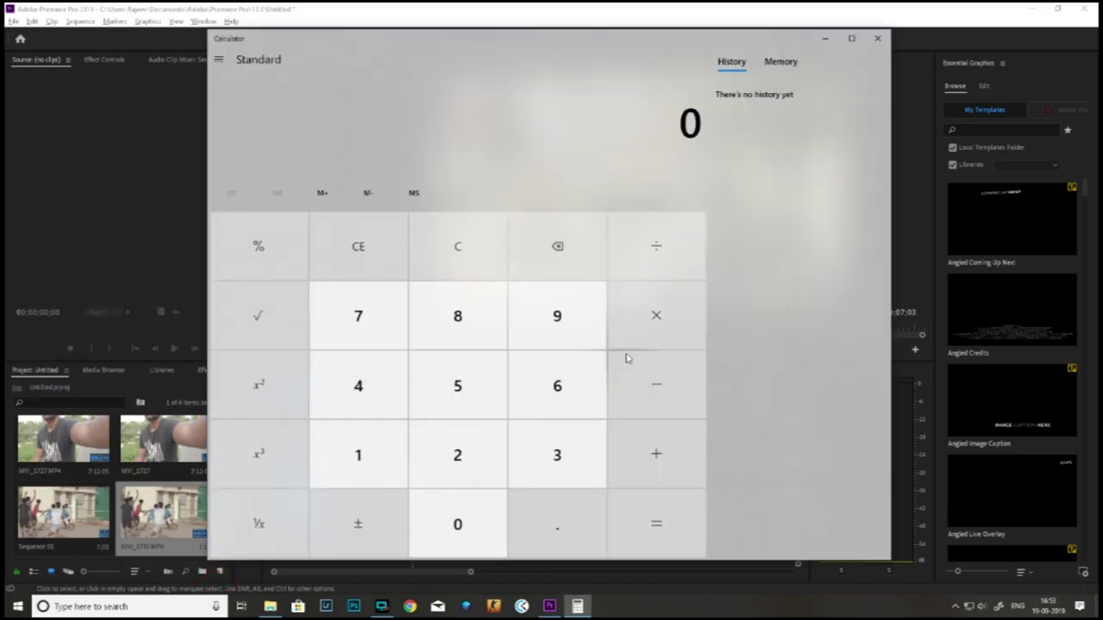
click(562, 455)
click(461, 523)
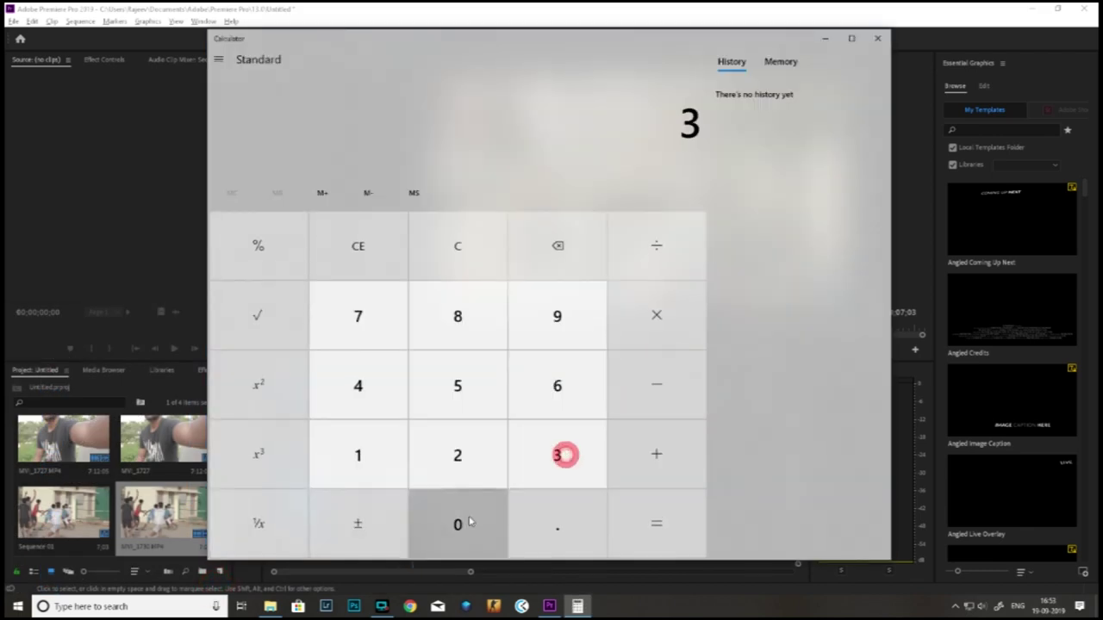
click(669, 263)
click(559, 379)
click(461, 519)
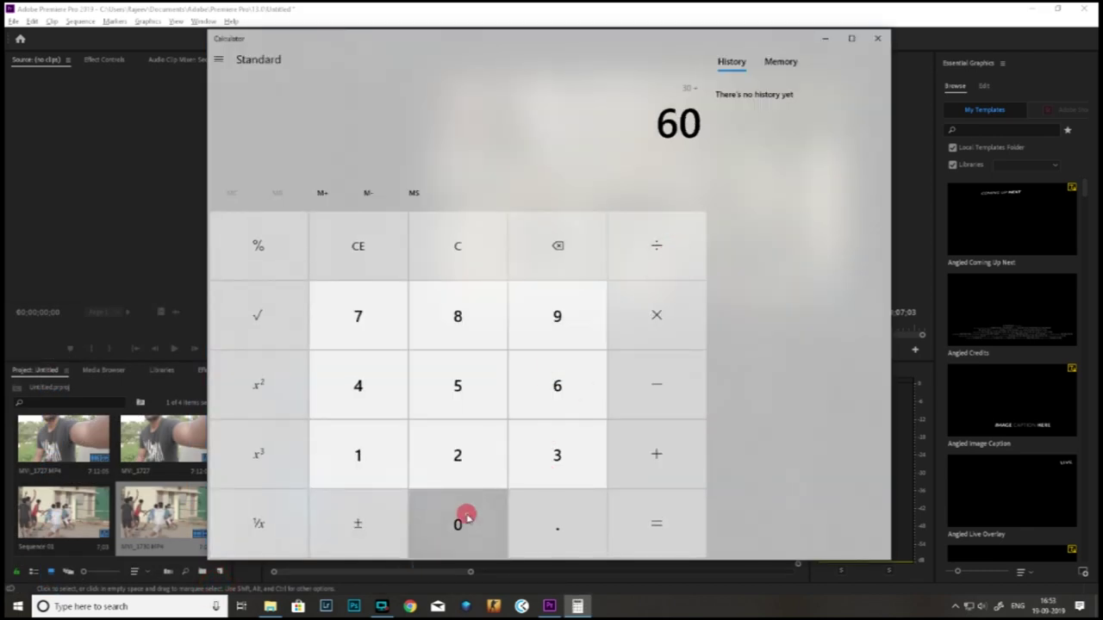
click(638, 531)
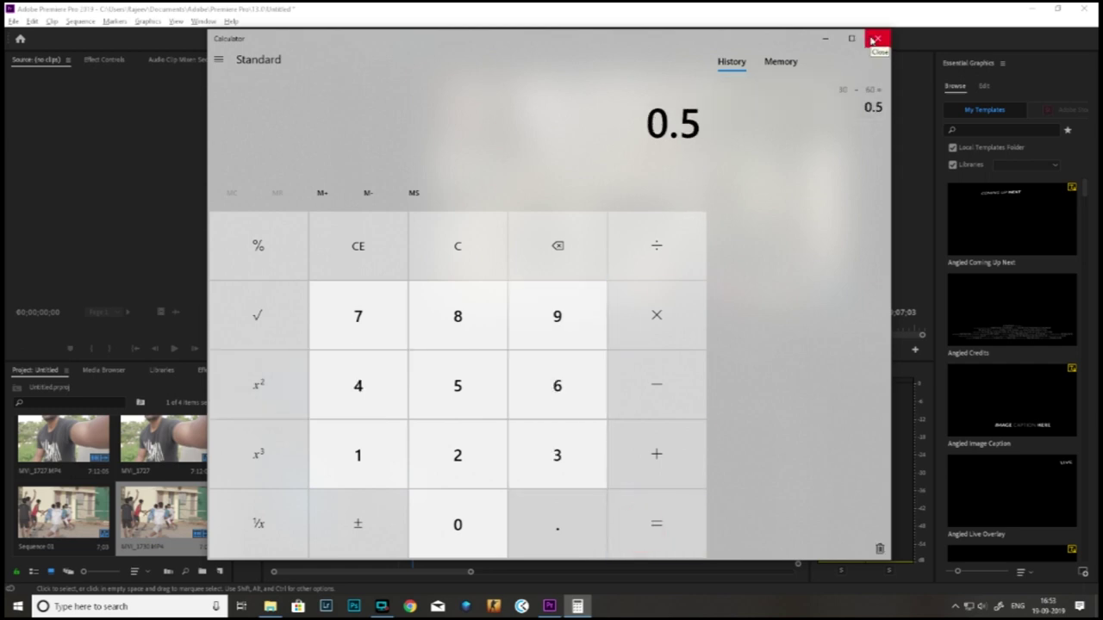
click(874, 40)
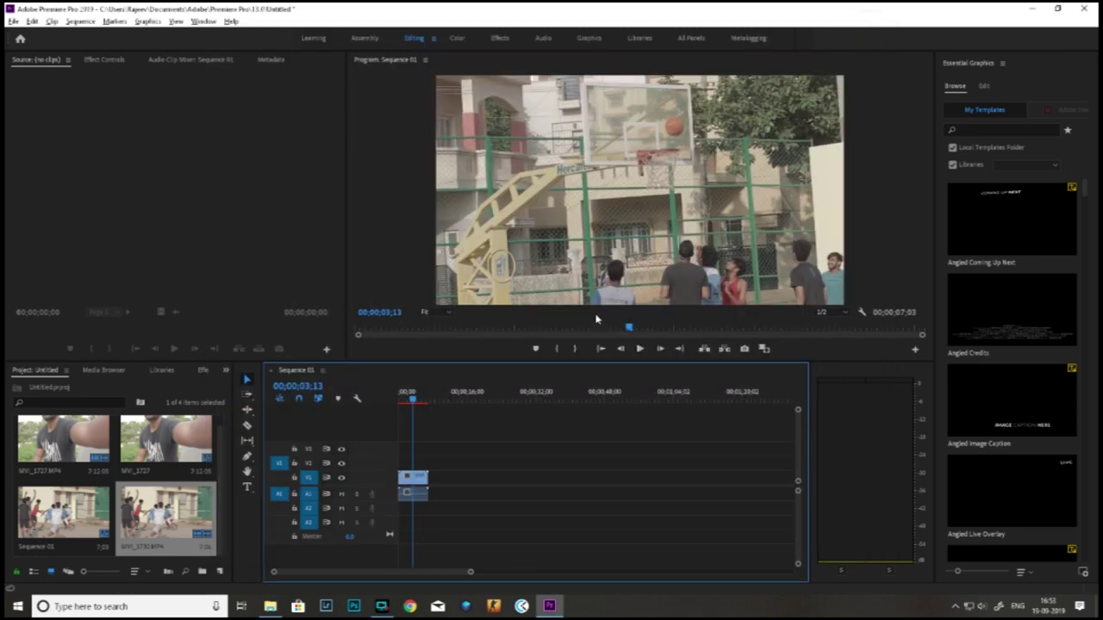
Try slowing the MVI_1730 clip on the timeline to 50% speed, and undo the speed change.
drag(472, 574, 396, 584)
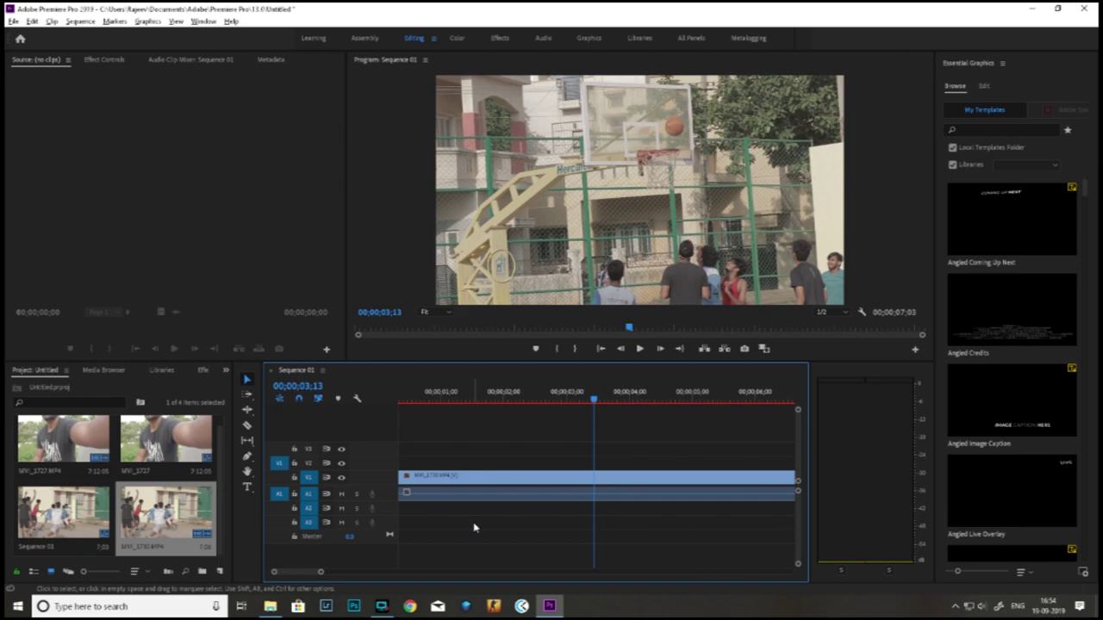
key(ctrl+s)
right_click(505, 484)
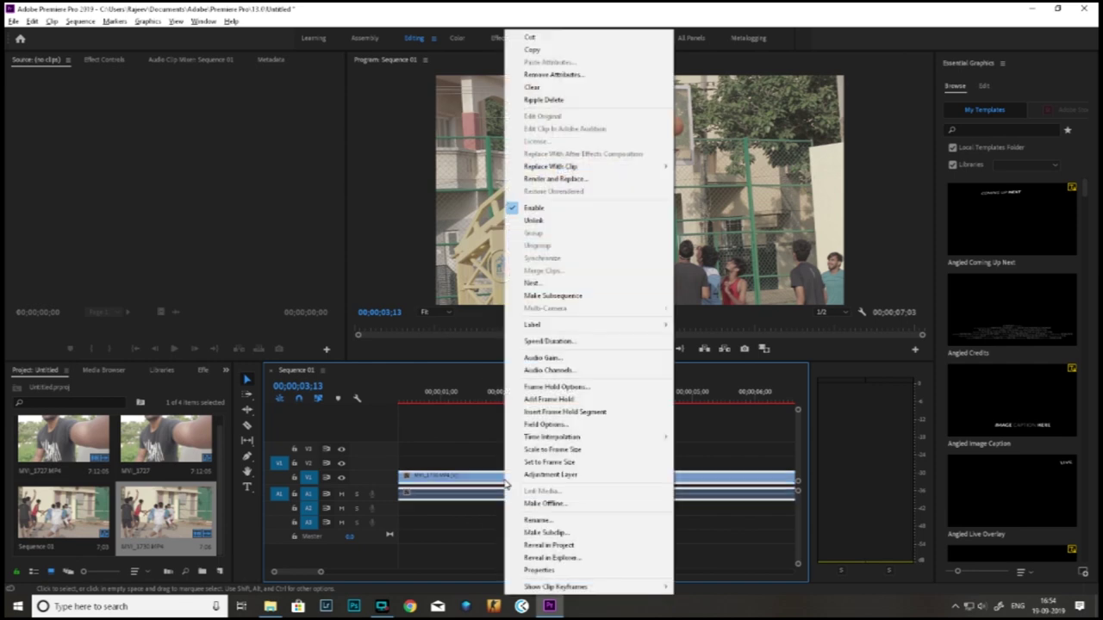
click(576, 342)
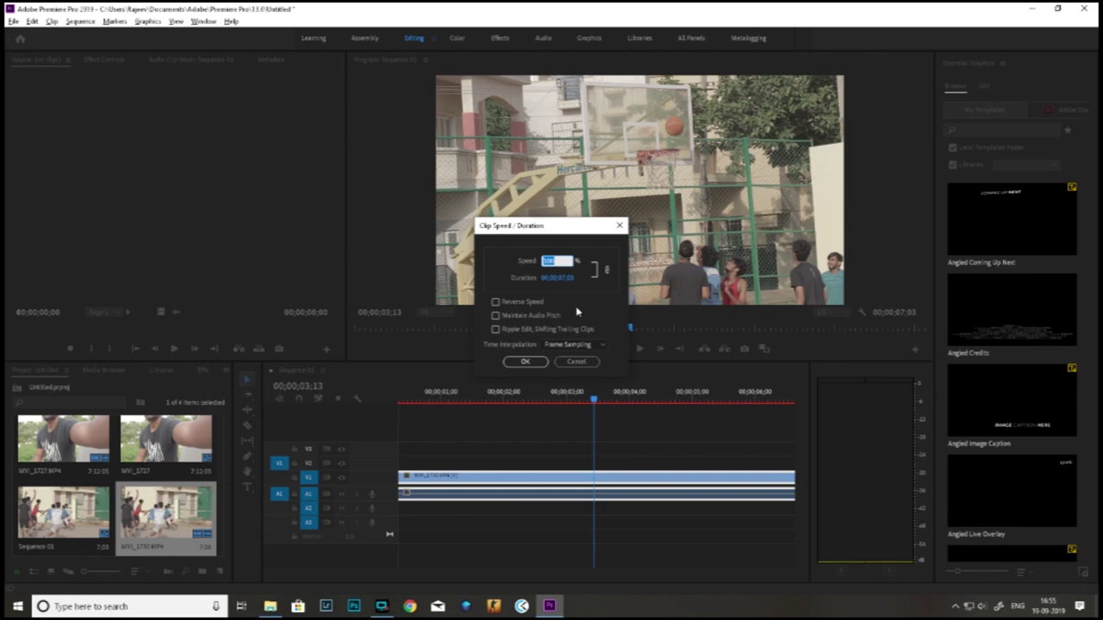
text(50)
click(519, 362)
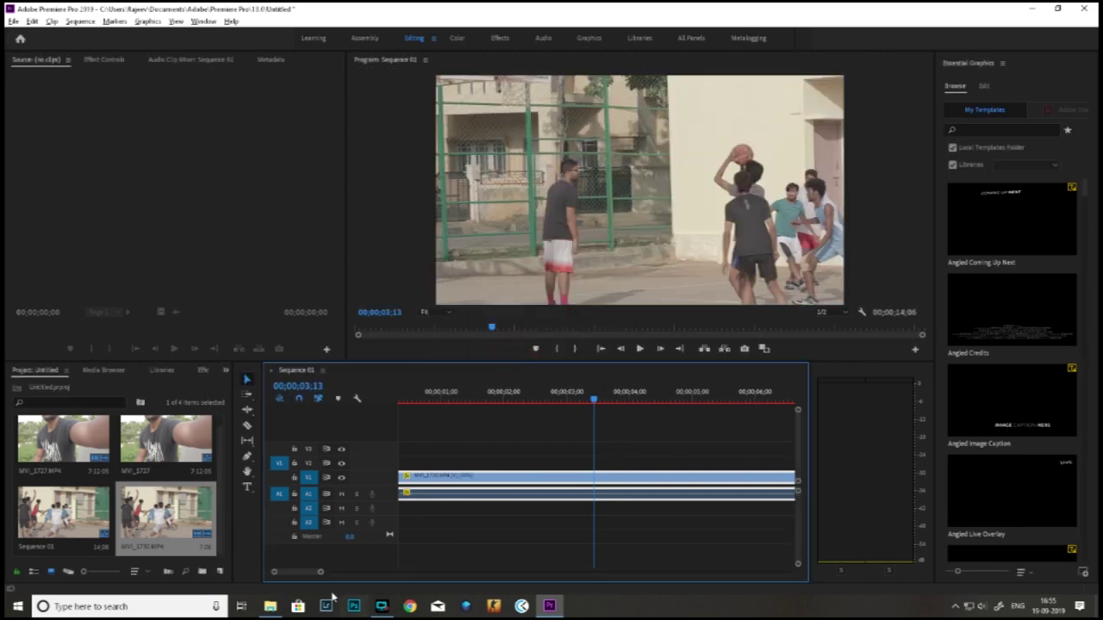
drag(319, 572, 373, 595)
key(ctrl+z)
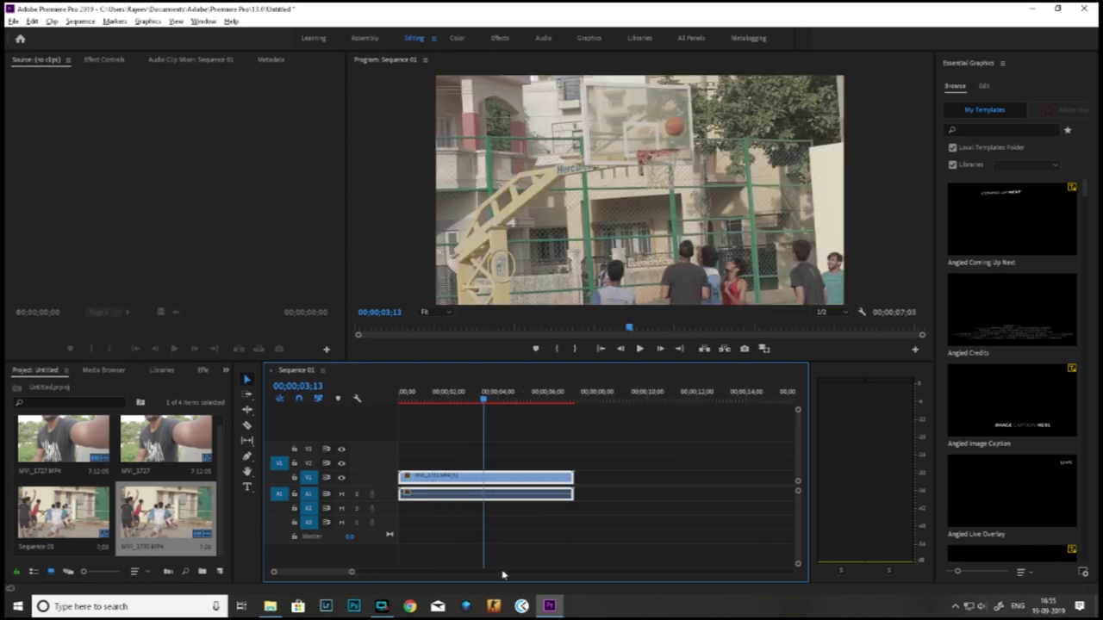
Set the speed of the MVI_1730 clip on the timeline to 50%, keeping Frame Sampling as time interpolation.
right_click(448, 483)
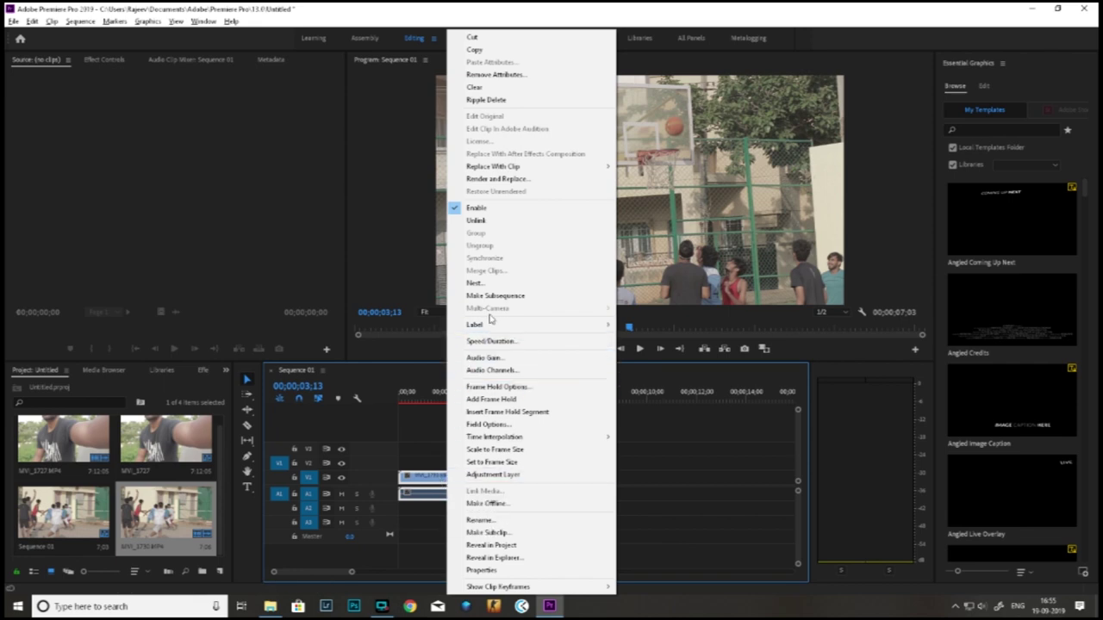
click(493, 341)
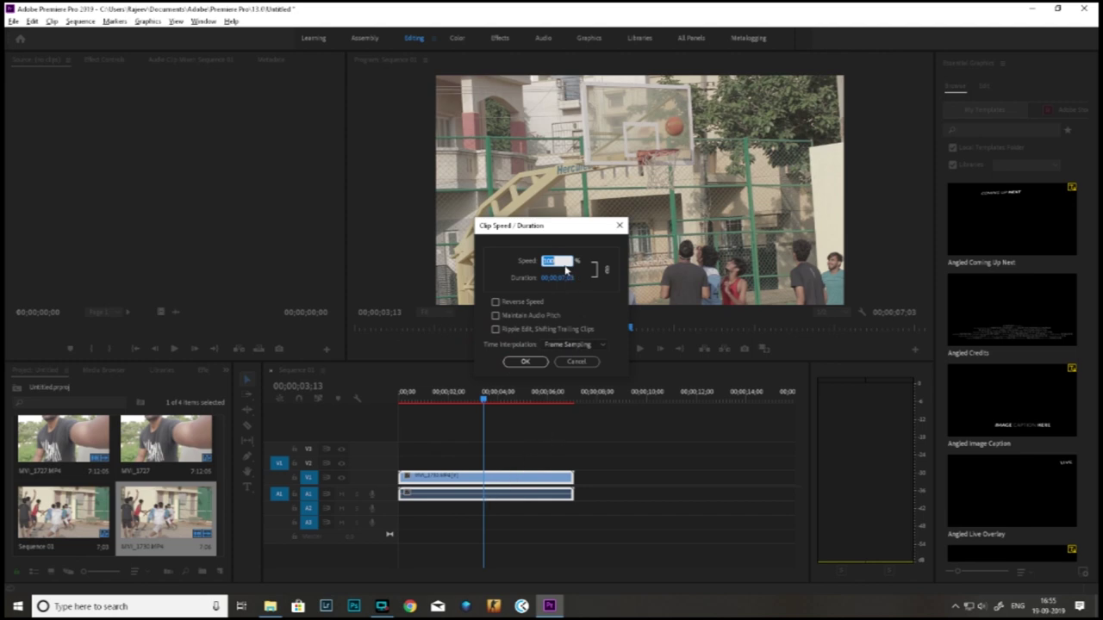
text(50)
click(525, 362)
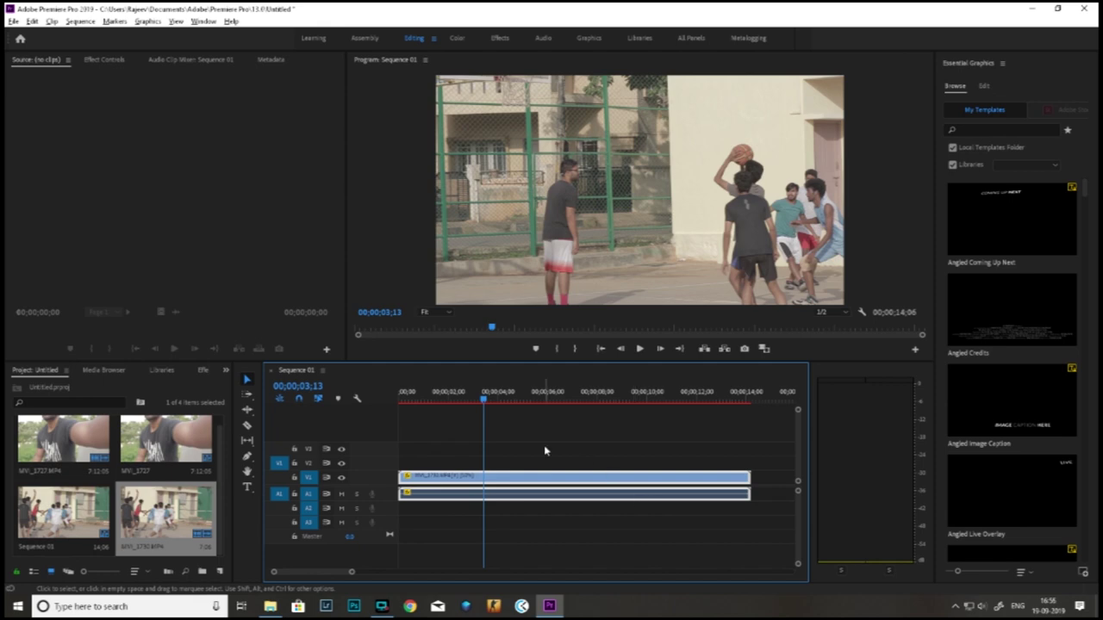
Play back the slowed MVI_1730 clip from the start of the sequence to about 11 seconds, and stop.
key(Home)
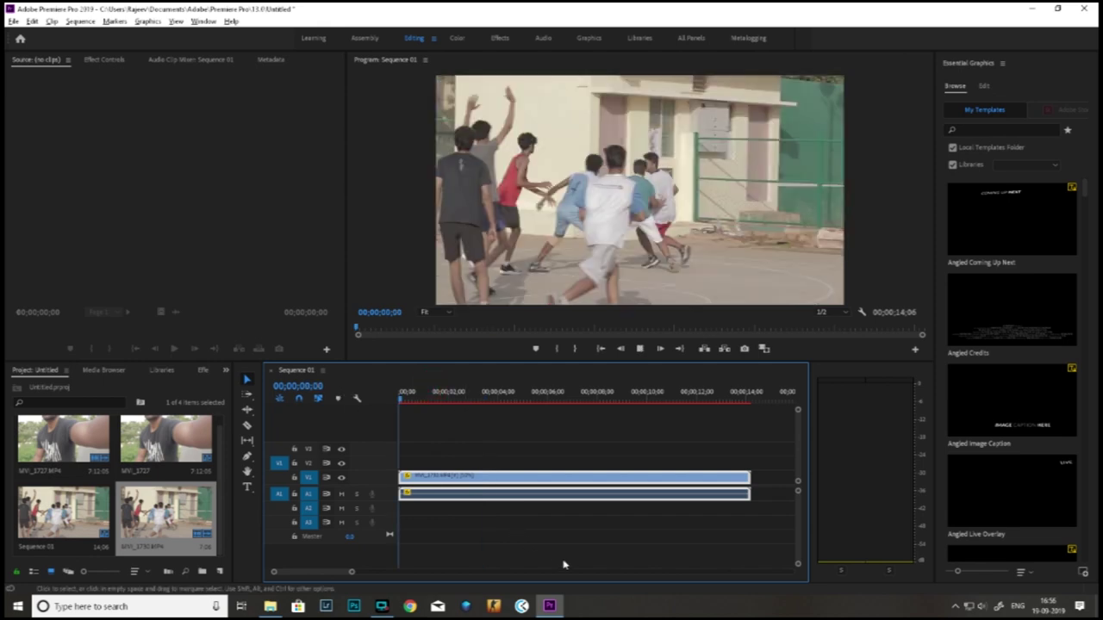
key(space)
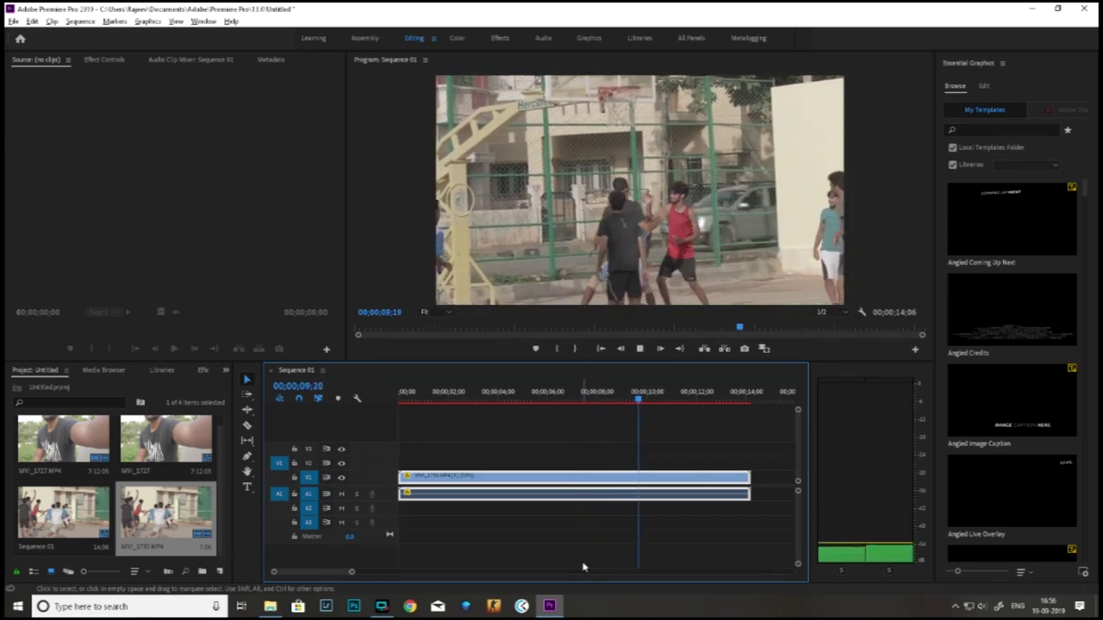
key(space)
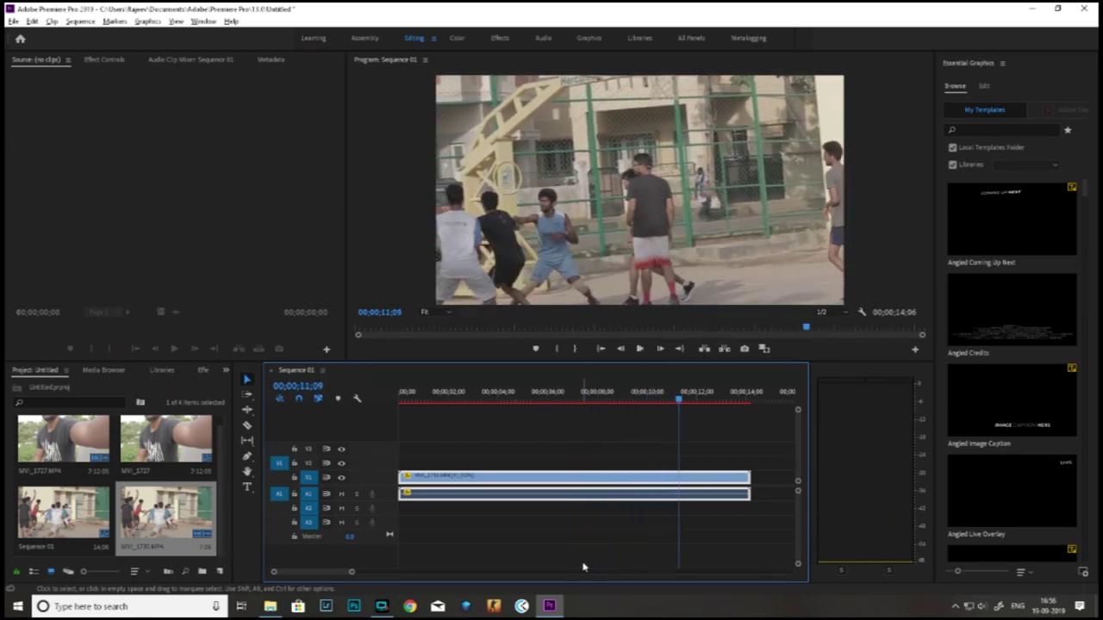